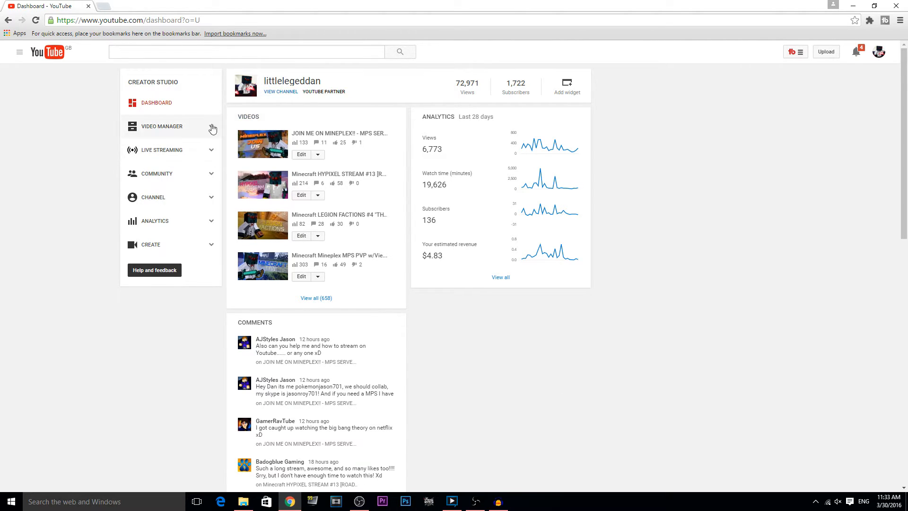
Step: Open the Stream now dashboard and select the encoder server URL rtmp://a.rtmp.youtube.com/live2
{"action": "left_click", "coordinate": [163, 152]}
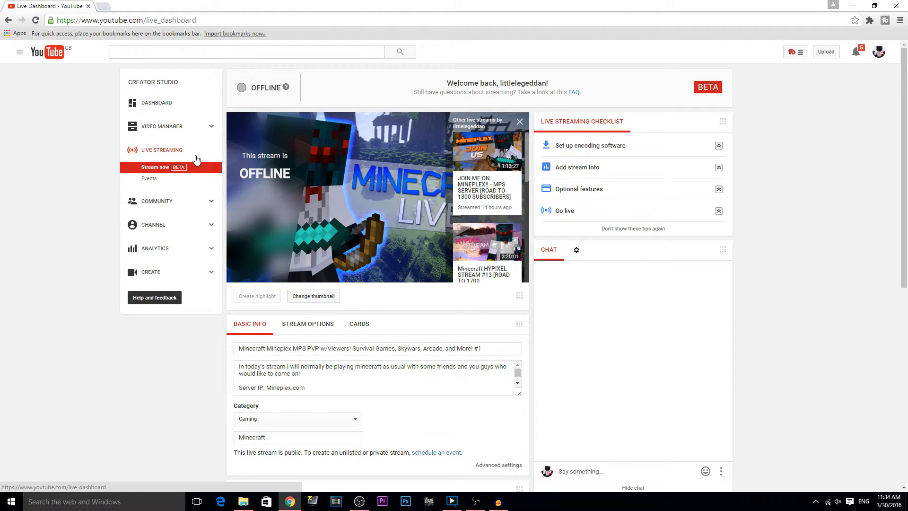
{"action": "scroll", "coordinate": [334, 294], "scroll_direction": "down", "scroll_amount": 5}
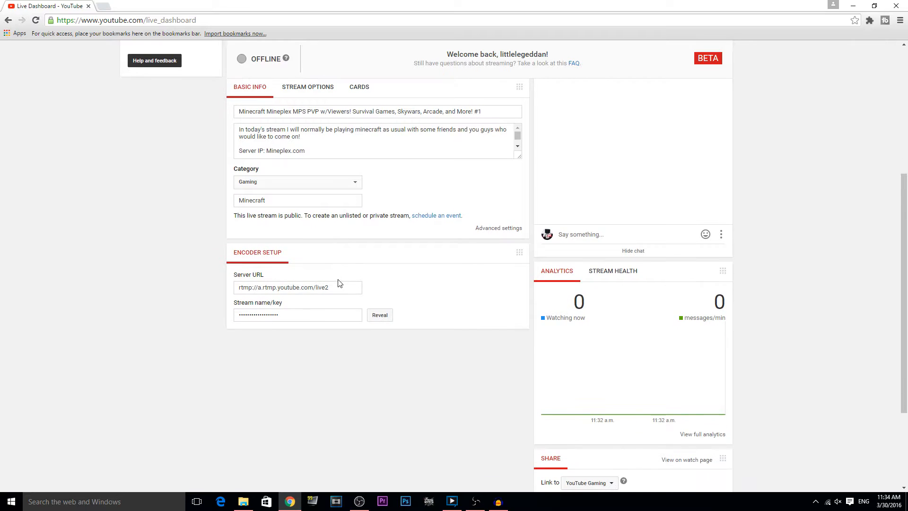
{"action": "left_click", "coordinate": [280, 112]}
{"action": "left_click", "coordinate": [278, 129]}
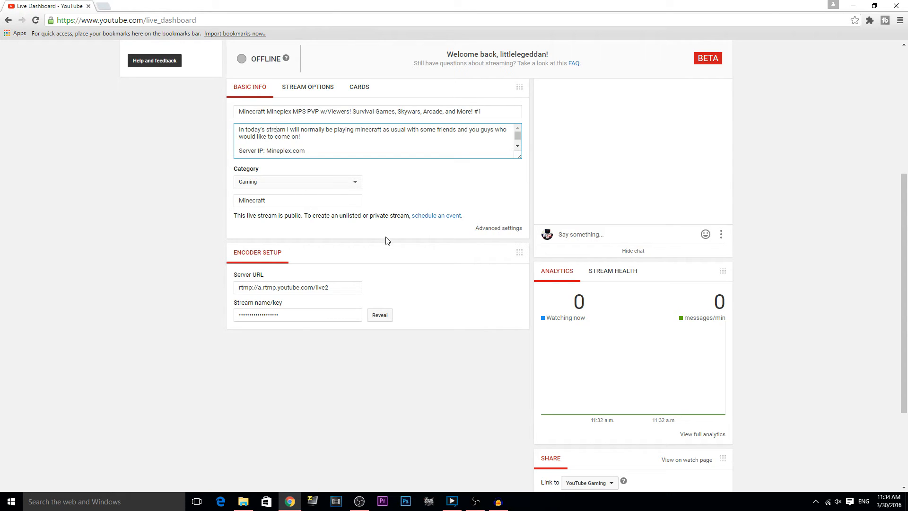
{"action": "scroll", "coordinate": [385, 239], "scroll_direction": "up", "scroll_amount": 4}
{"action": "scroll", "coordinate": [350, 239], "scroll_direction": "down", "scroll_amount": 6}
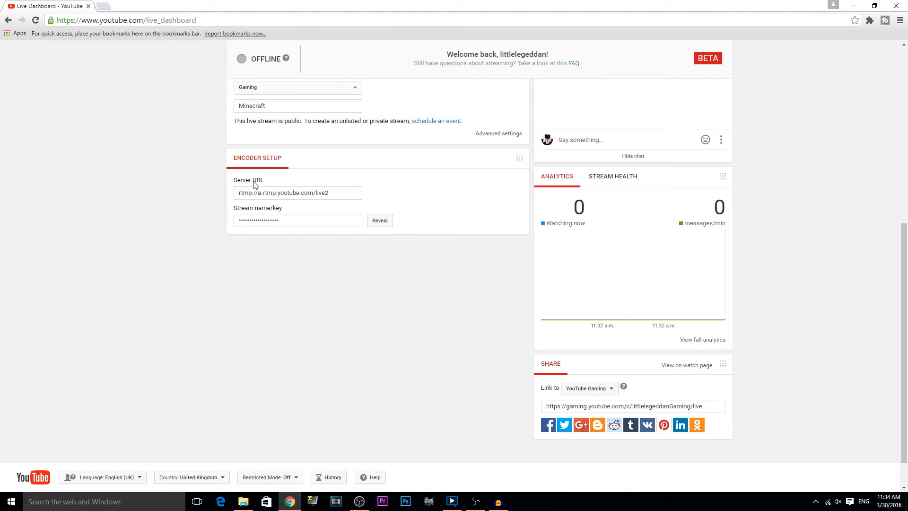
{"action": "left_click", "coordinate": [268, 196]}
{"action": "key", "text": "ctrl+c"}
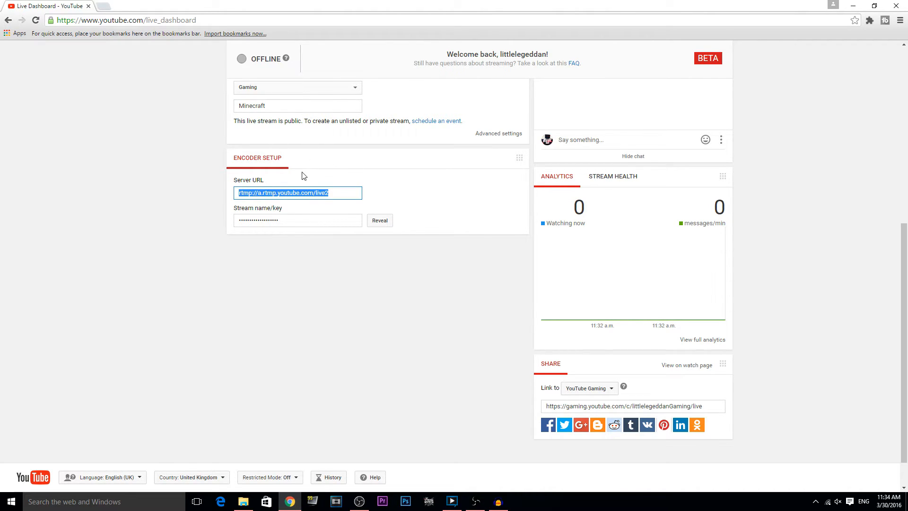
Step: In XSplit, open the channel settings and look over the existing channel's properties
{"action": "key", "text": "alt+Tab"}
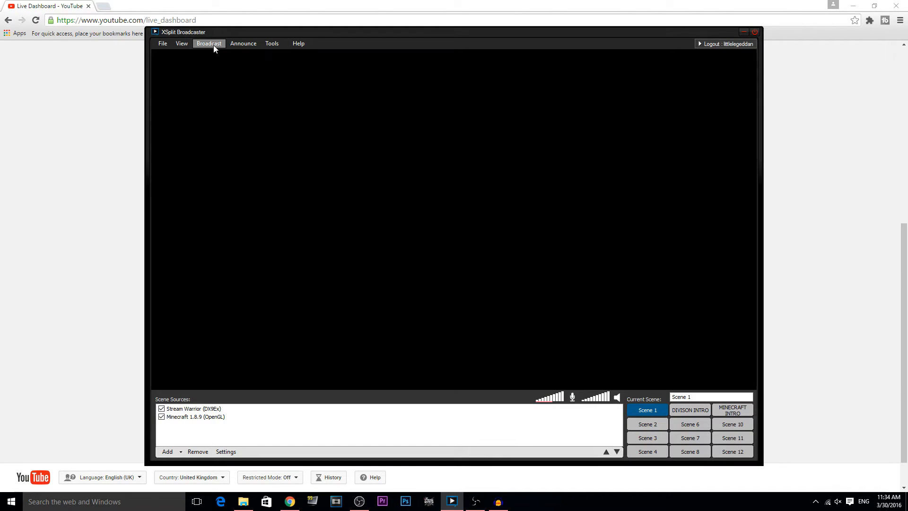
{"action": "left_click", "coordinate": [213, 45]}
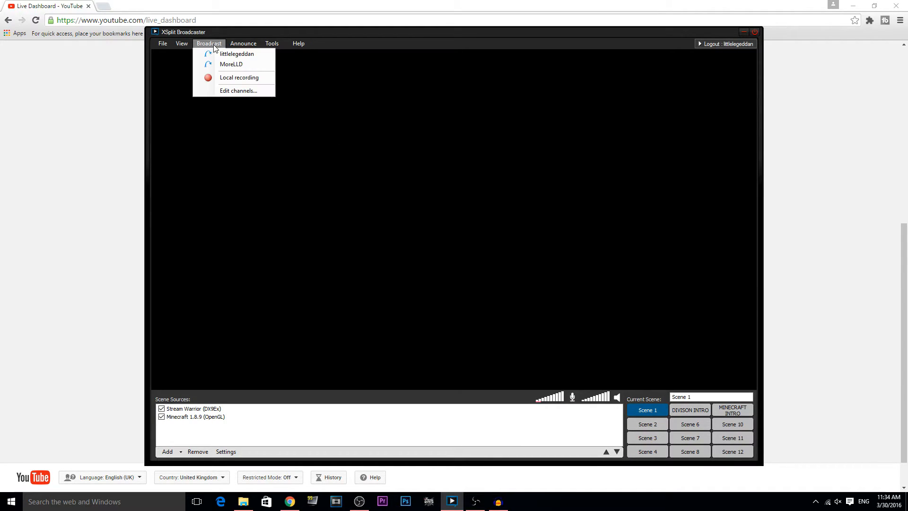
{"action": "left_click", "coordinate": [229, 91]}
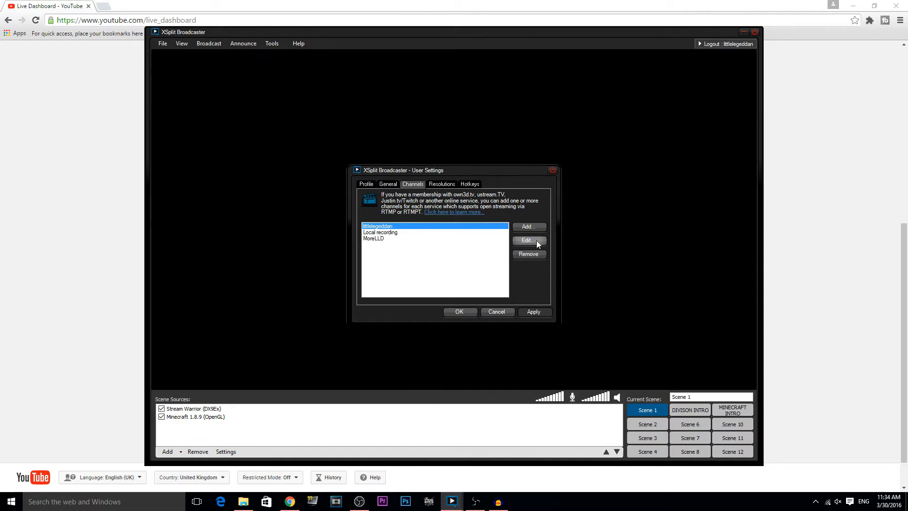
{"action": "left_click", "coordinate": [534, 241]}
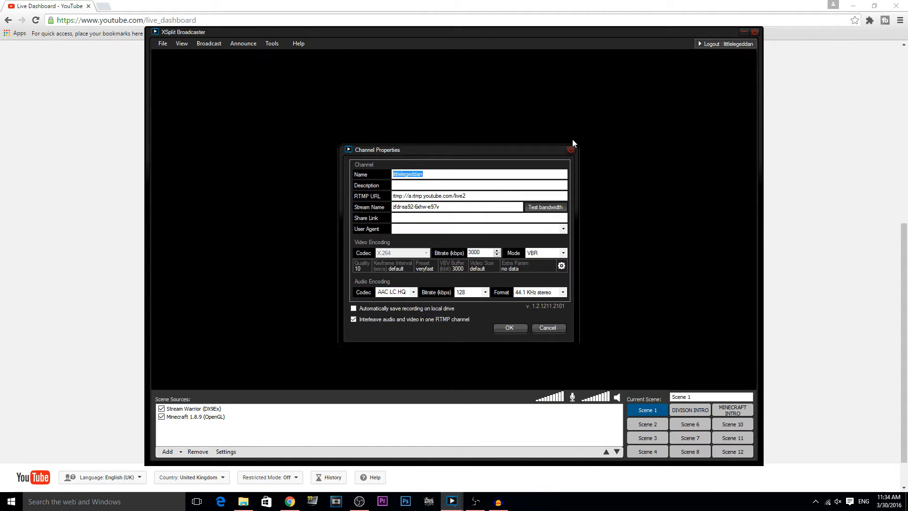
{"action": "left_click", "coordinate": [571, 144]}
Step: Add a custom RTMP channel named 'Littlegeddan2' with RTMP URL rtmp://a.rtmp.youtube.com/live2
{"action": "left_click", "coordinate": [533, 227]}
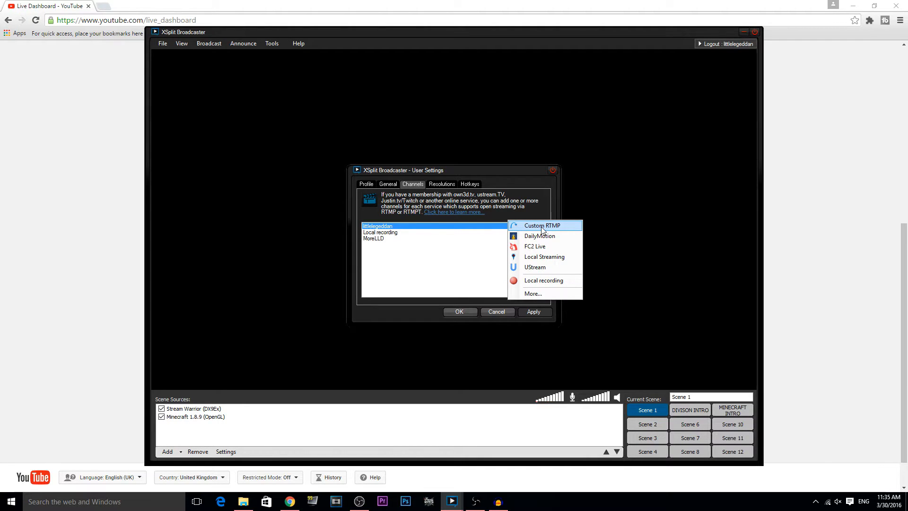
{"action": "left_click", "coordinate": [543, 229]}
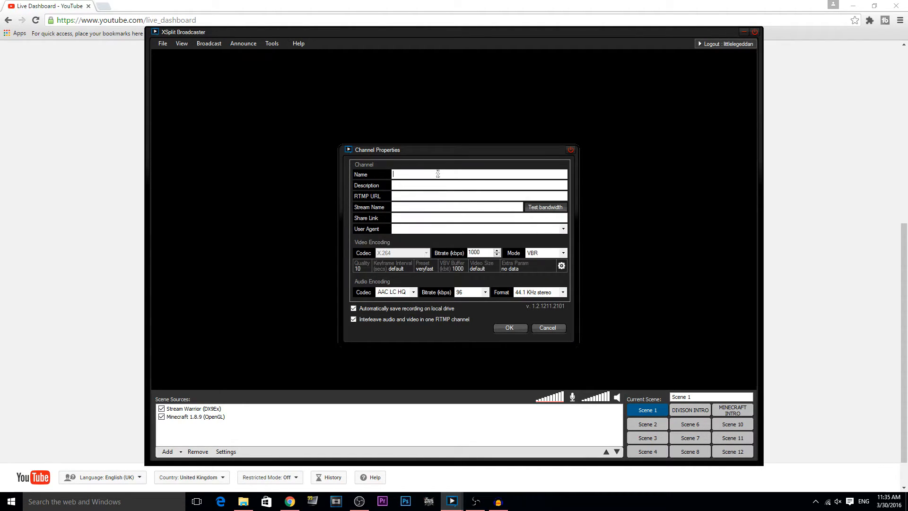
{"action": "left_click", "coordinate": [437, 173]}
{"action": "type", "text": "Littl"}
{"action": "type", "text": "egeddan2"}
{"action": "left_click", "coordinate": [414, 185]}
{"action": "left_click", "coordinate": [400, 195]}
{"action": "key", "text": "ctrl+v"}
Step: Reveal and select the YouTube stream key, then return to XSplit's new channel properties
{"action": "left_click", "coordinate": [141, 267]}
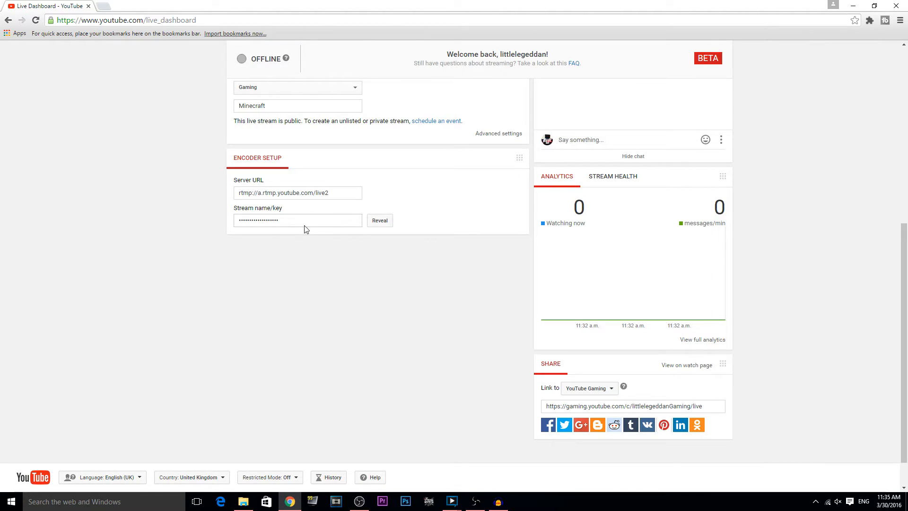
{"action": "left_click", "coordinate": [375, 221]}
{"action": "left_click", "coordinate": [357, 222]}
{"action": "key", "text": "ctrl+c"}
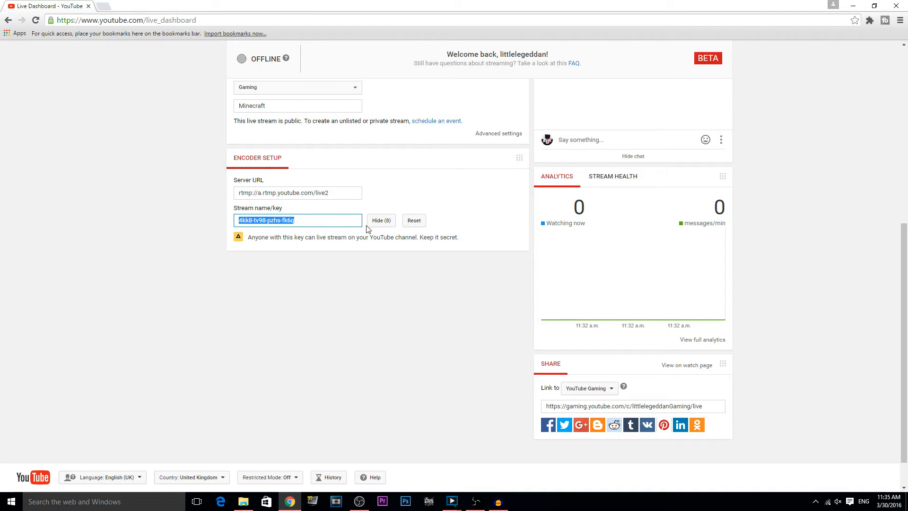
{"action": "left_click", "coordinate": [446, 503]}
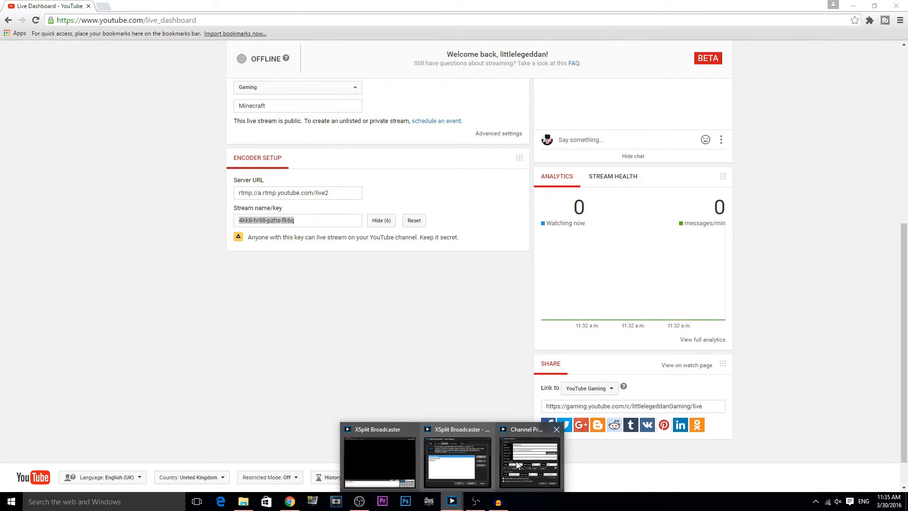
{"action": "left_click", "coordinate": [510, 461]}
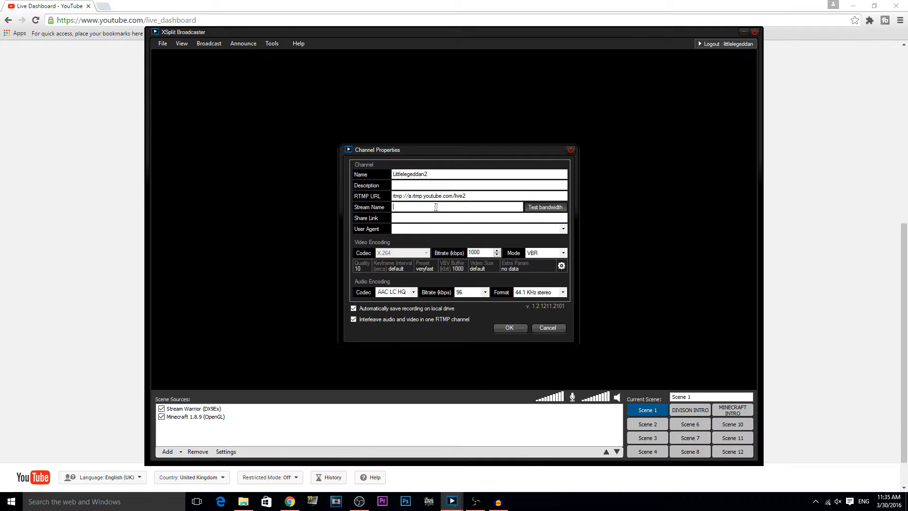
Step: Paste the stream key as the channel's Stream Name and set the bitrate to 3000
{"action": "key", "text": "ctrl+v"}
{"action": "left_click_drag", "start_coordinate": [488, 251], "coordinate": [465, 253]}
{"action": "type", "text": "2"}
{"action": "type", "text": "000"}
{"action": "type", "text": "14000"}
{"action": "double_click", "coordinate": [480, 252]}
{"action": "type", "text": "3000"}
Step: Save the new channel and start broadcasting to it from the Broadcast menu
{"action": "left_click", "coordinate": [509, 329]}
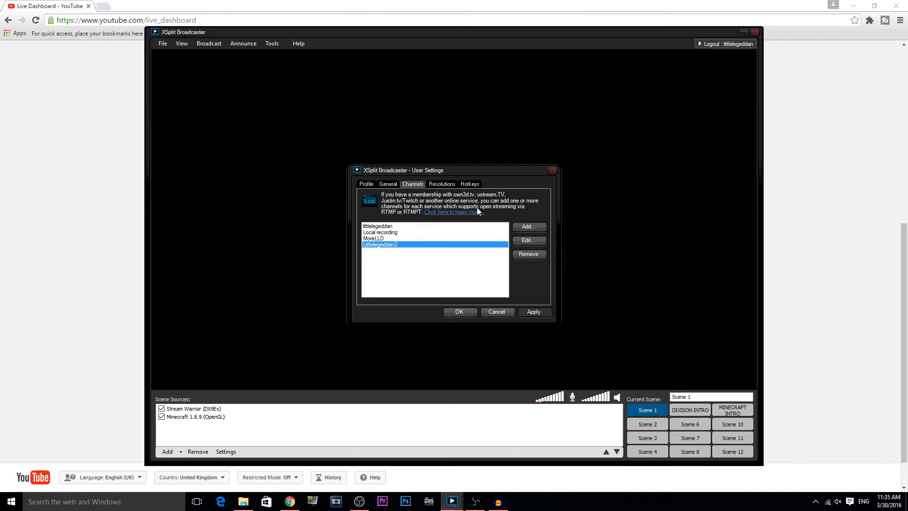
{"action": "left_click", "coordinate": [482, 312]}
{"action": "left_click", "coordinate": [210, 44]}
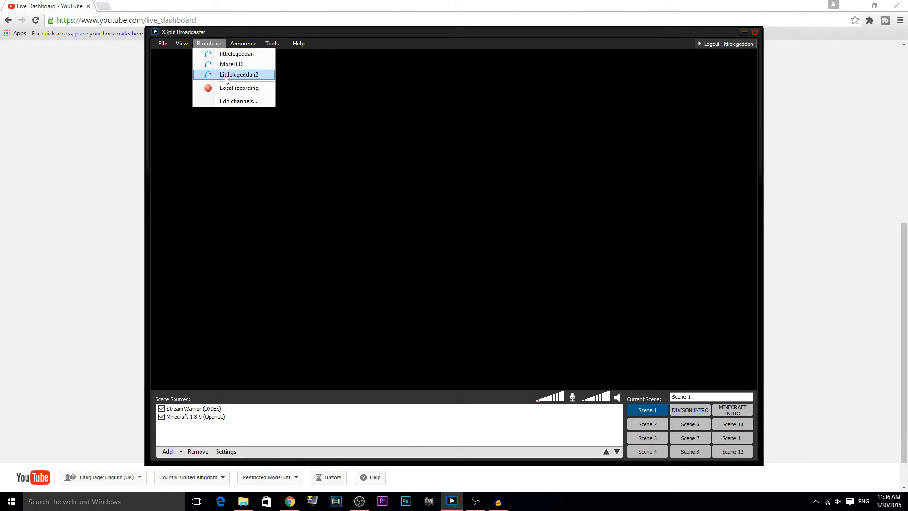
{"action": "left_click", "coordinate": [227, 77]}
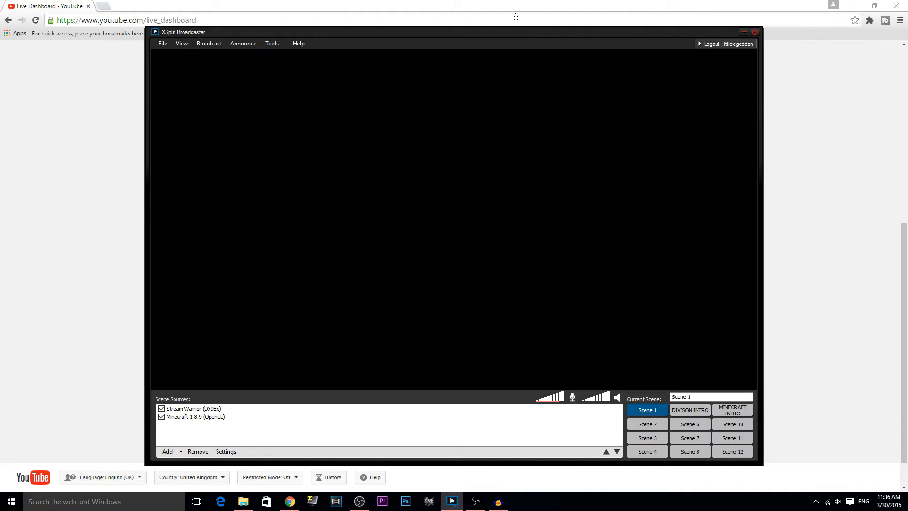
Step: Check the Live Dashboard's STARTING stream status at the top, then bring Open Broadcaster Software forward
{"action": "left_click", "coordinate": [457, 6]}
{"action": "scroll", "coordinate": [478, 276], "scroll_direction": "up", "scroll_amount": 8}
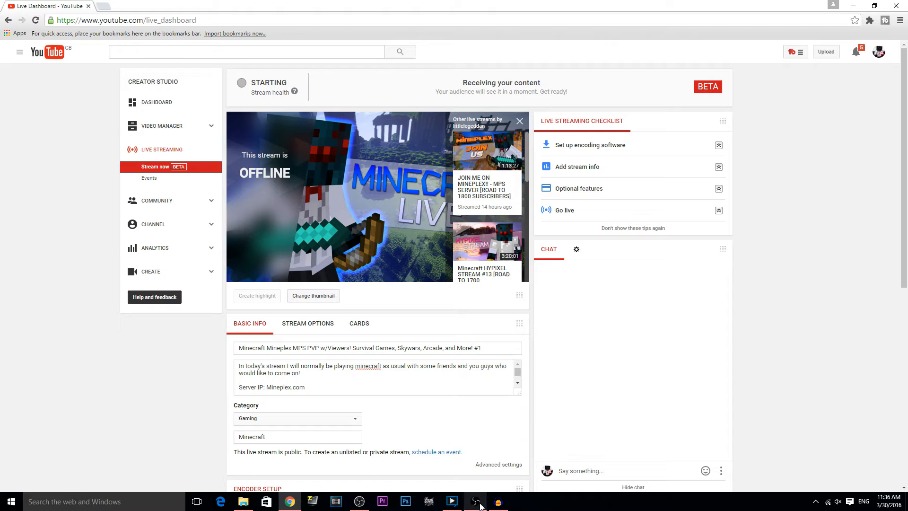
{"action": "mouse_move", "coordinate": [481, 504]}
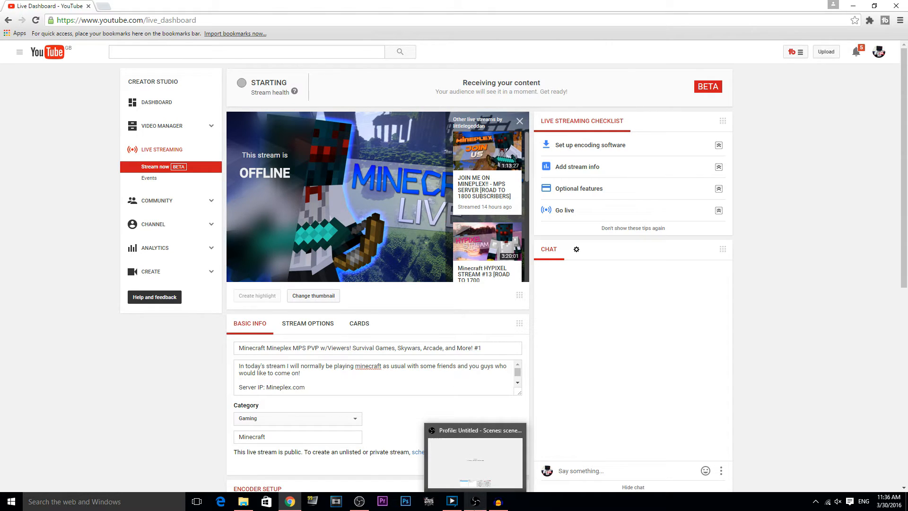
{"action": "left_click", "coordinate": [477, 503]}
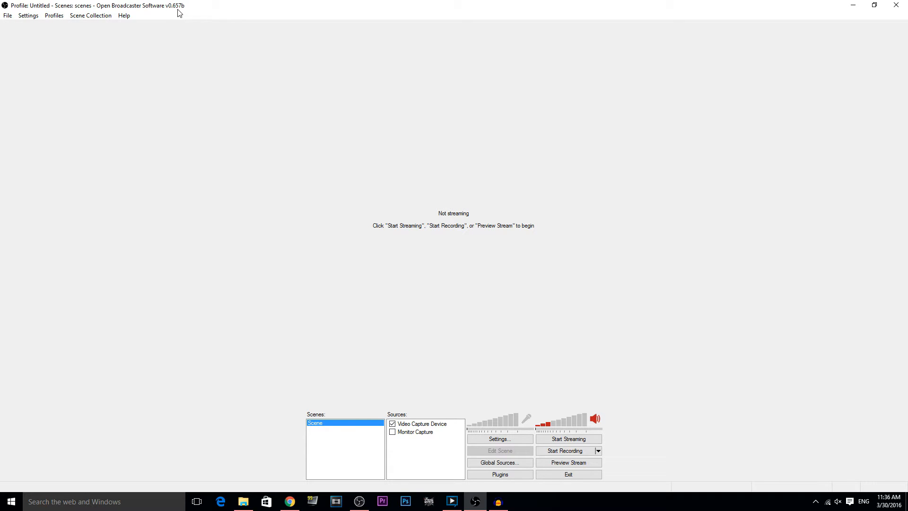
Step: In OBS Broadcast Settings, keep Live Stream mode and the Primary YouTube ingest server
{"action": "left_click", "coordinate": [516, 440]}
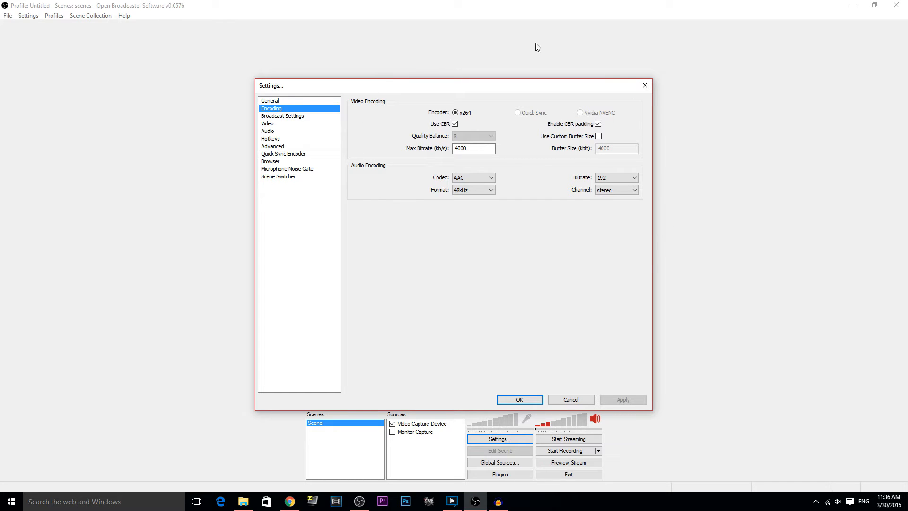
{"action": "left_click", "coordinate": [312, 115]}
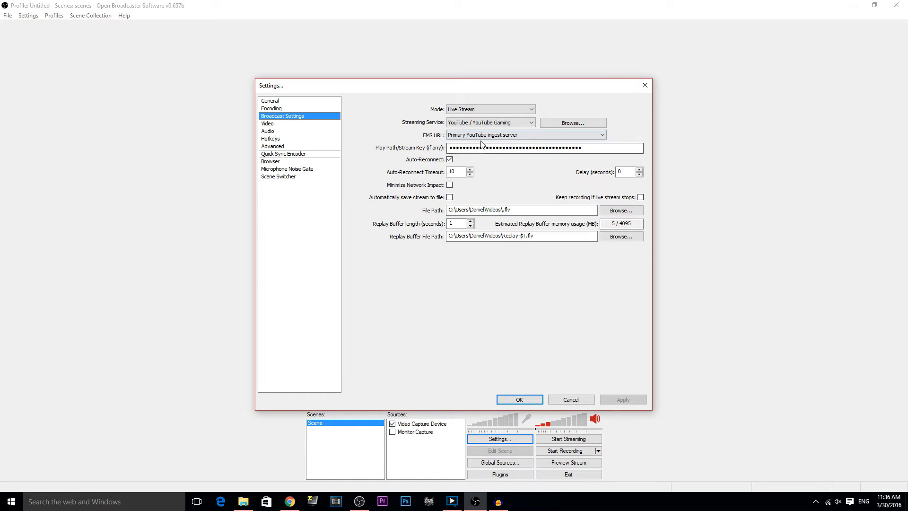
{"action": "left_click", "coordinate": [483, 110]}
{"action": "left_click", "coordinate": [483, 111]}
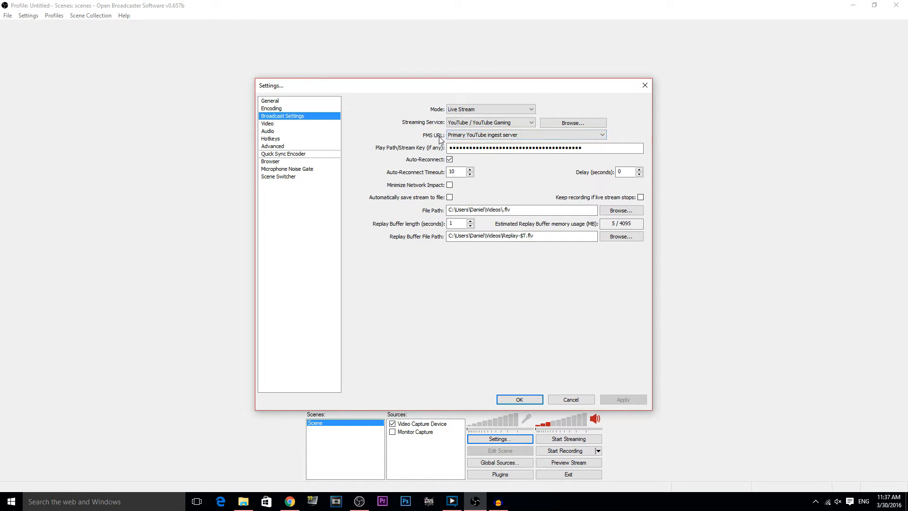
{"action": "left_click", "coordinate": [475, 135]}
{"action": "left_click", "coordinate": [475, 140]}
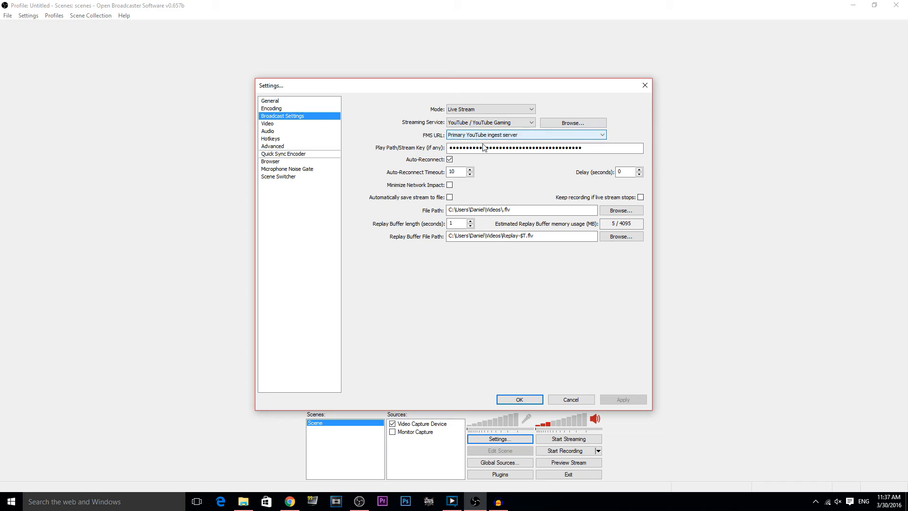
{"action": "left_click", "coordinate": [479, 135]}
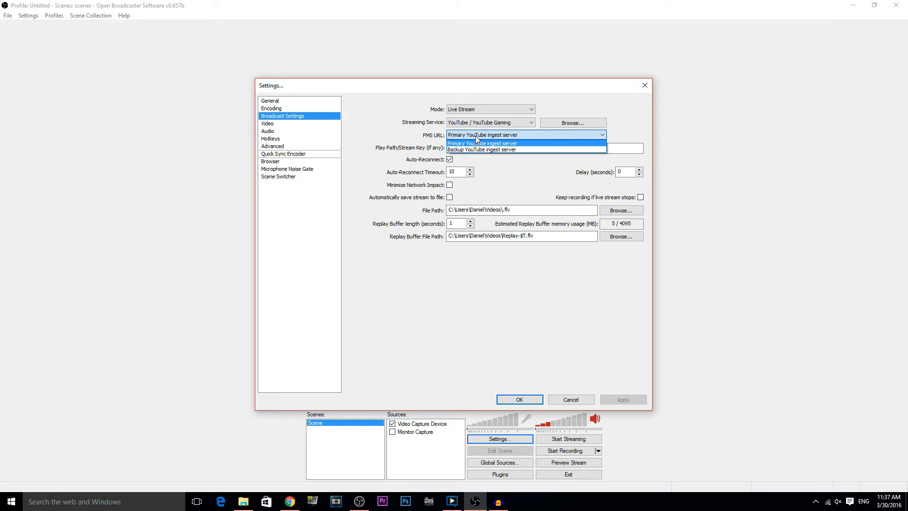
{"action": "left_click", "coordinate": [475, 135]}
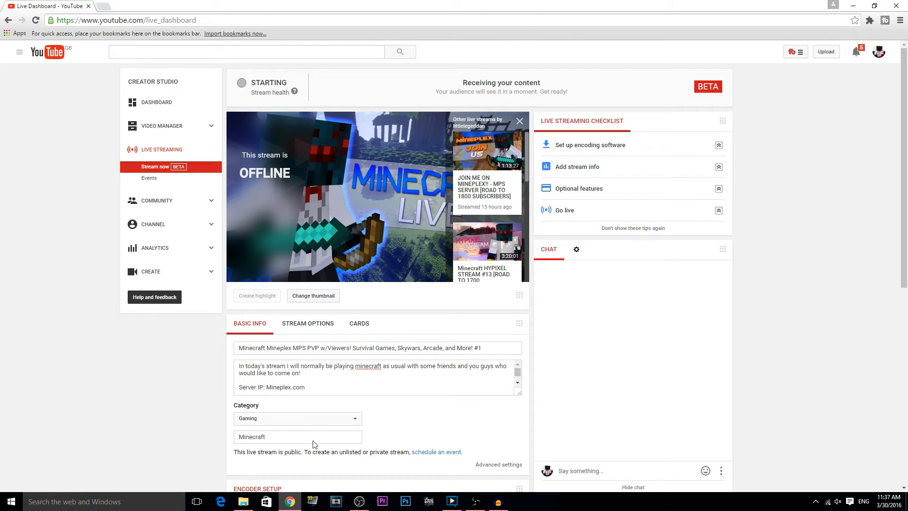
Step: Copy the revealed YouTube stream key into OBS Play Path/Stream Key and apply it
{"action": "scroll", "coordinate": [265, 379], "scroll_direction": "down", "scroll_amount": 3}
{"action": "scroll", "coordinate": [543, 401], "scroll_direction": "down", "scroll_amount": 4}
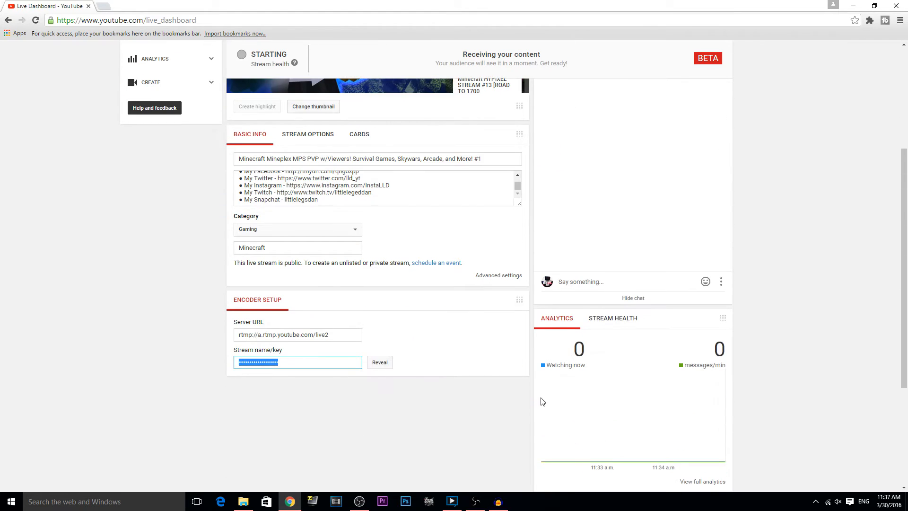
{"action": "left_click", "coordinate": [380, 363]}
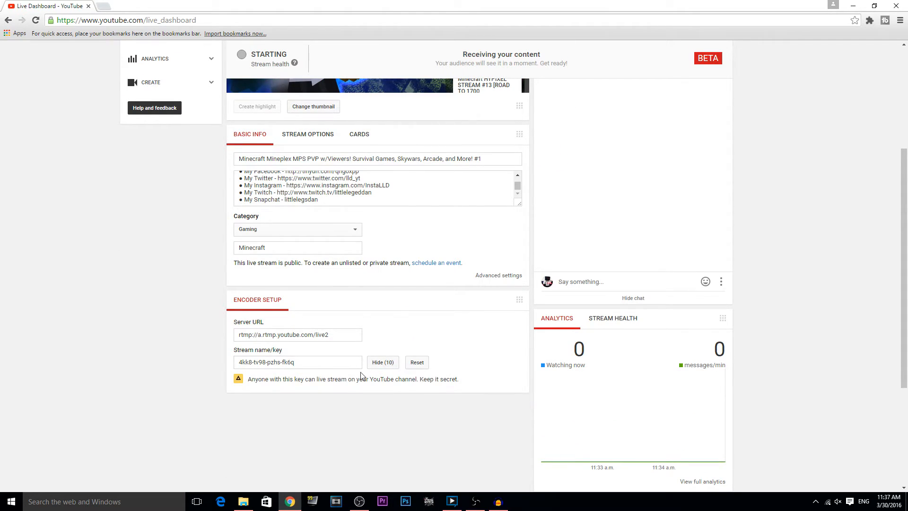
{"action": "left_click", "coordinate": [327, 367]}
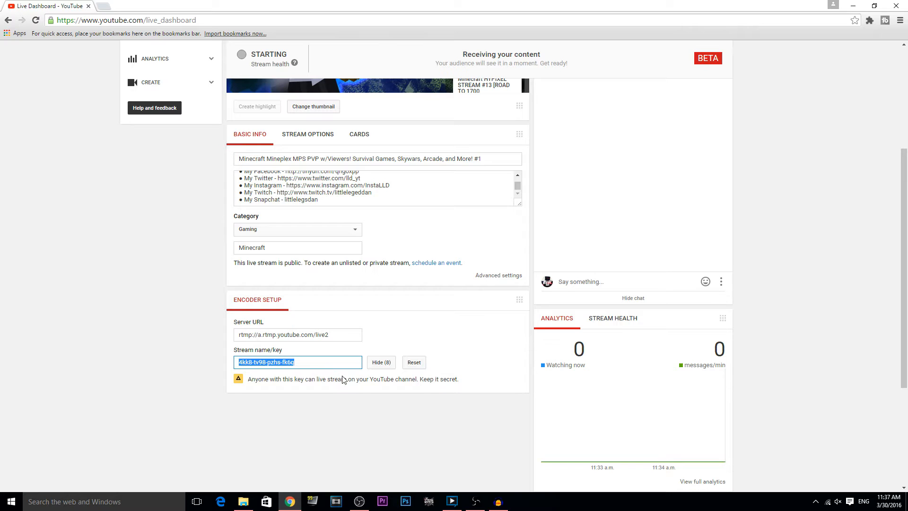
{"action": "left_click", "coordinate": [475, 502]}
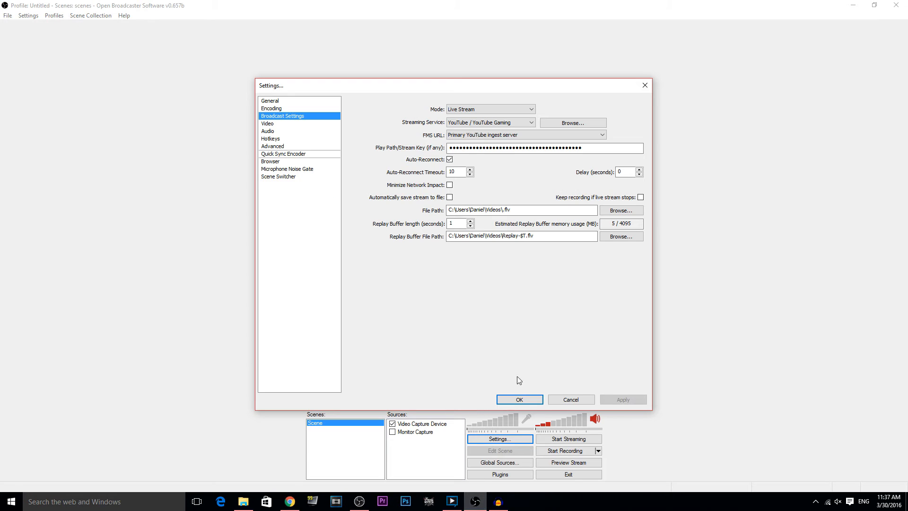
{"action": "left_click", "coordinate": [487, 148]}
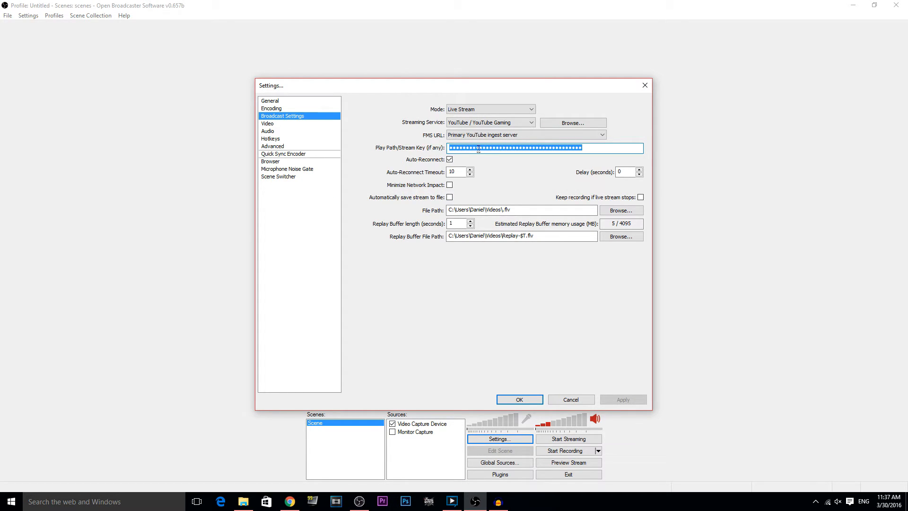
{"action": "key", "text": "ctrl+v"}
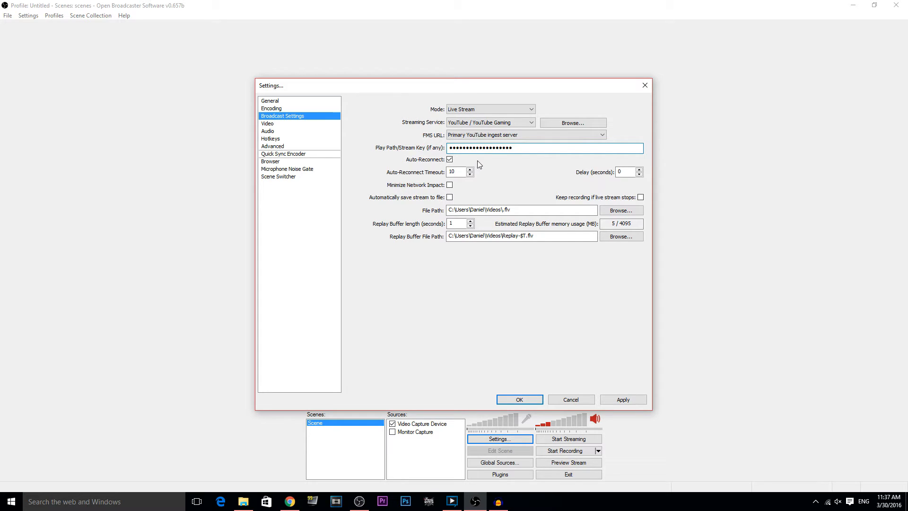
{"action": "left_click", "coordinate": [624, 401]}
Step: Look through the Video, Audio, Hotkeys and Advanced pages, then close OBS Settings
{"action": "left_click", "coordinate": [270, 124]}
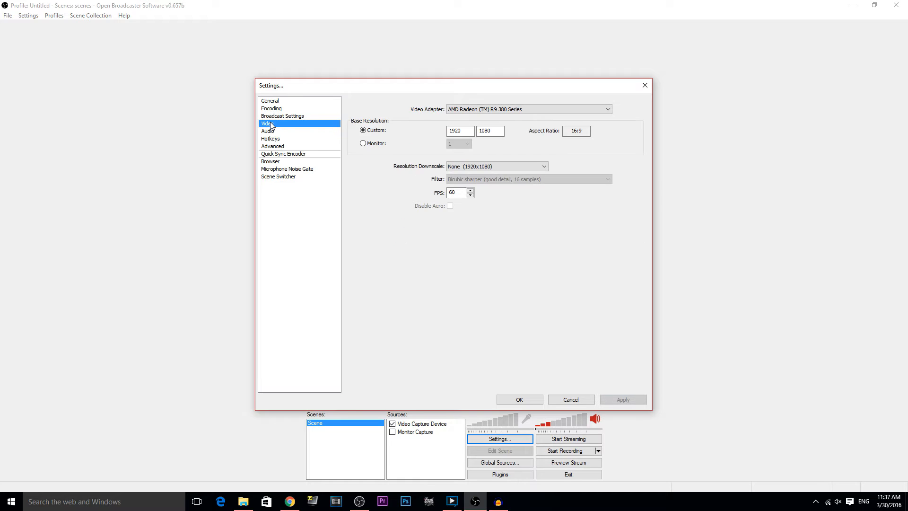
{"action": "left_click", "coordinate": [267, 133]}
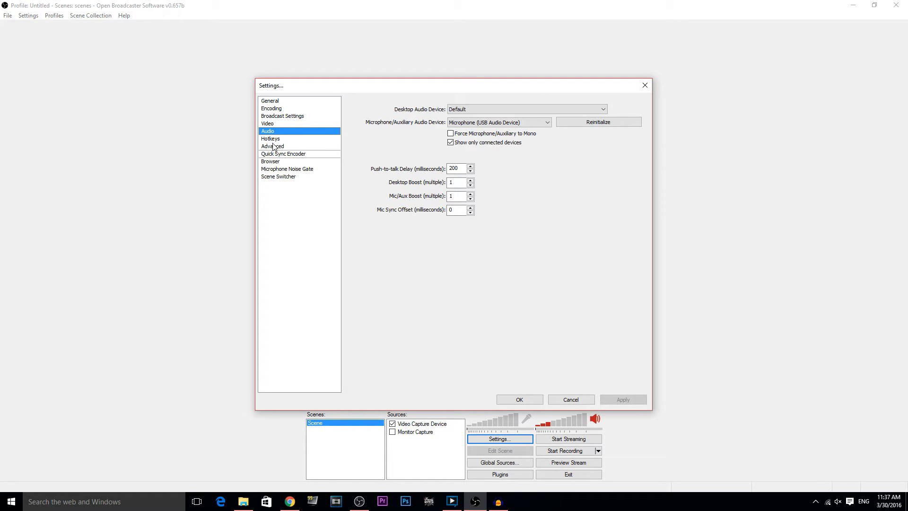
{"action": "left_click", "coordinate": [271, 138]}
{"action": "left_click", "coordinate": [272, 146]}
{"action": "left_click", "coordinate": [557, 401]}
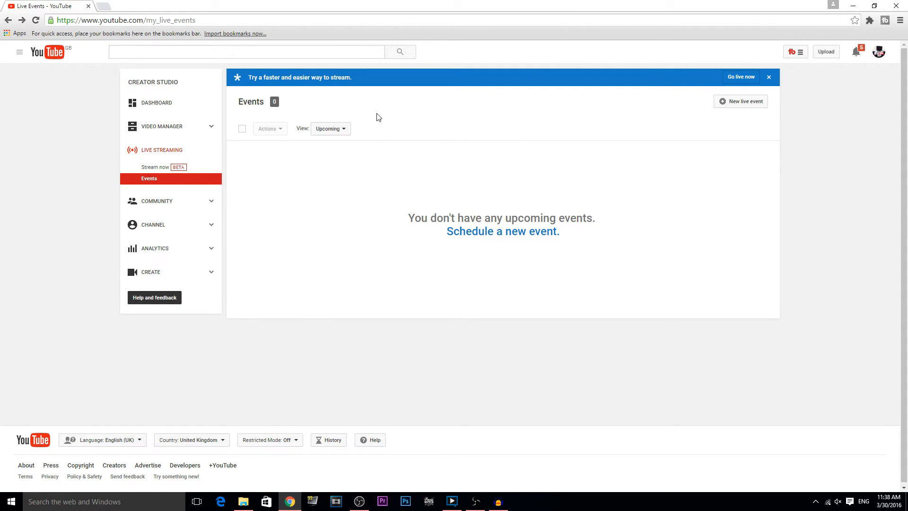
Step: Schedule a new event titled TEST, described 'THIS IS A TEST', starting at 11:45
{"action": "left_click", "coordinate": [529, 240]}
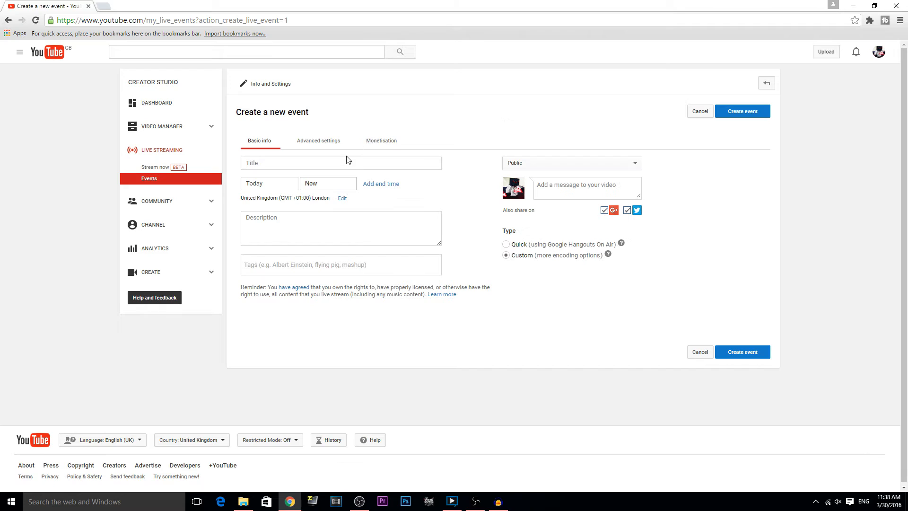
{"action": "left_click", "coordinate": [273, 162]}
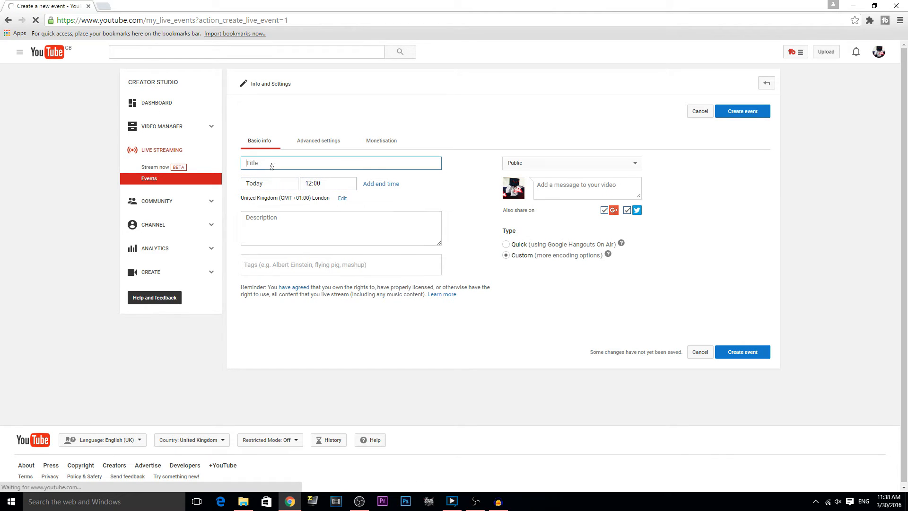
{"action": "type", "text": "TEST"}
{"action": "left_click", "coordinate": [338, 222]}
{"action": "type", "text": "TH"}
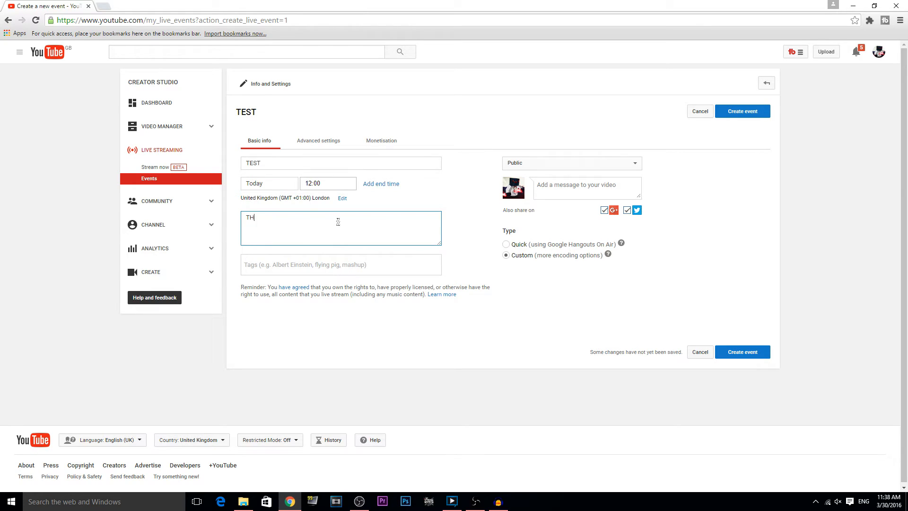
{"action": "type", "text": "IS IS A TEST"}
{"action": "left_click", "coordinate": [337, 182]}
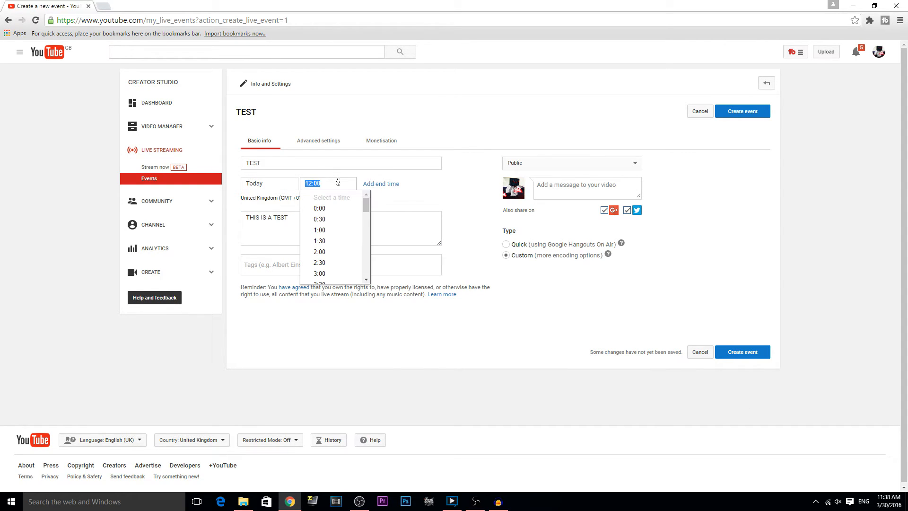
{"action": "type", "text": "11:"}
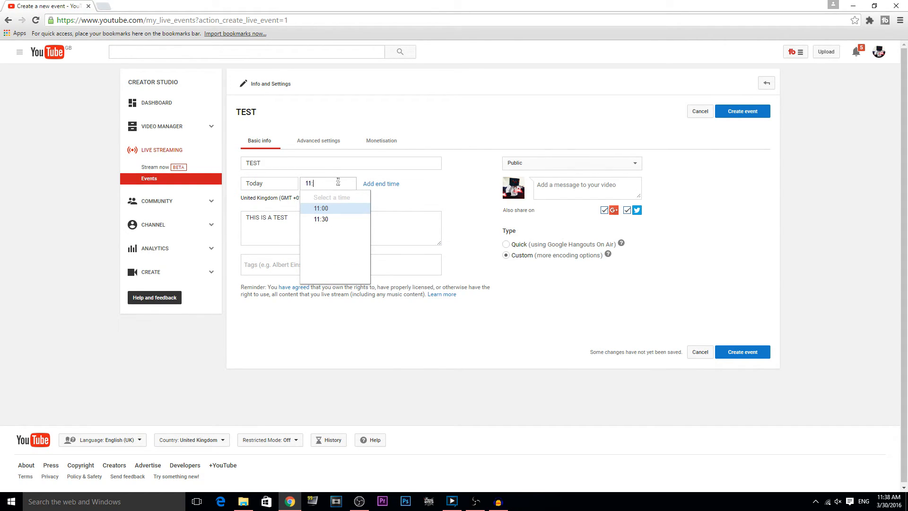
{"action": "type", "text": "45"}
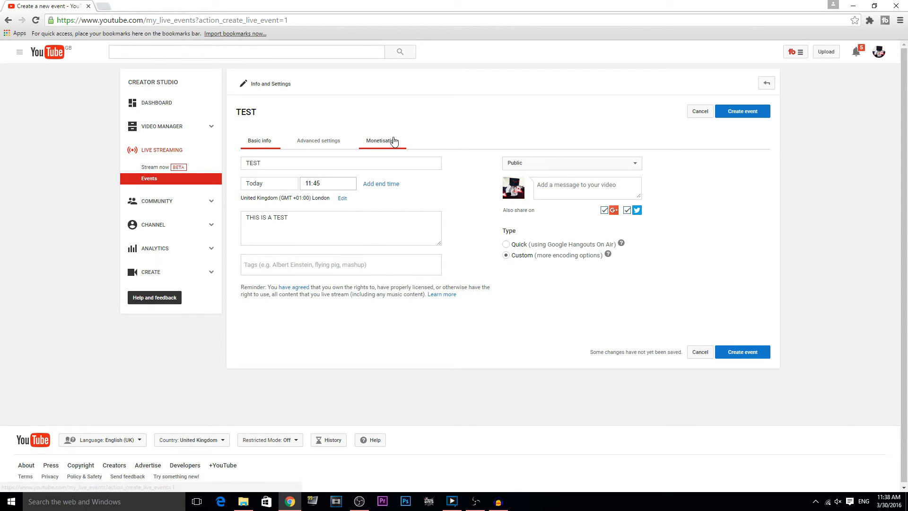
Step: Enable skippable video ads, disable long non-skippable ads, and create the TEST event
{"action": "left_click", "coordinate": [390, 141]}
{"action": "left_click", "coordinate": [513, 290]}
{"action": "left_click", "coordinate": [602, 300]}
{"action": "double_click", "coordinate": [255, 141]}
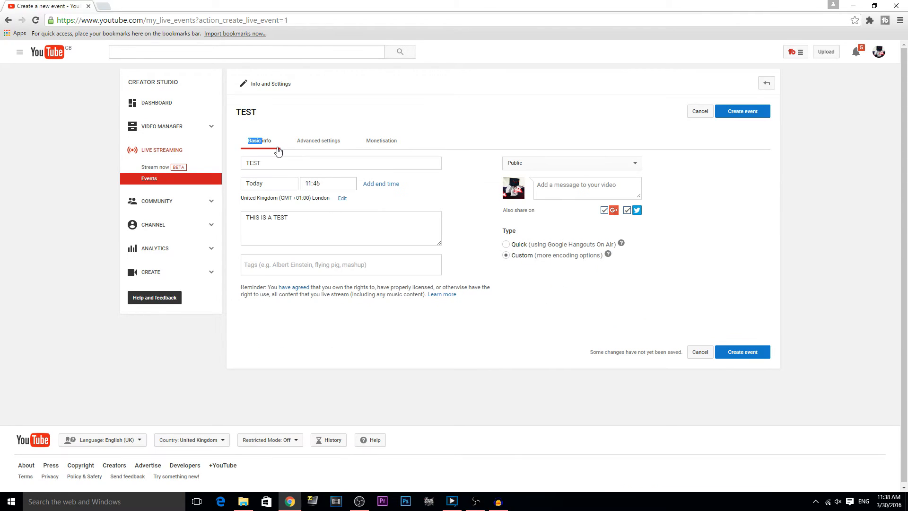
{"action": "left_click", "coordinate": [750, 118]}
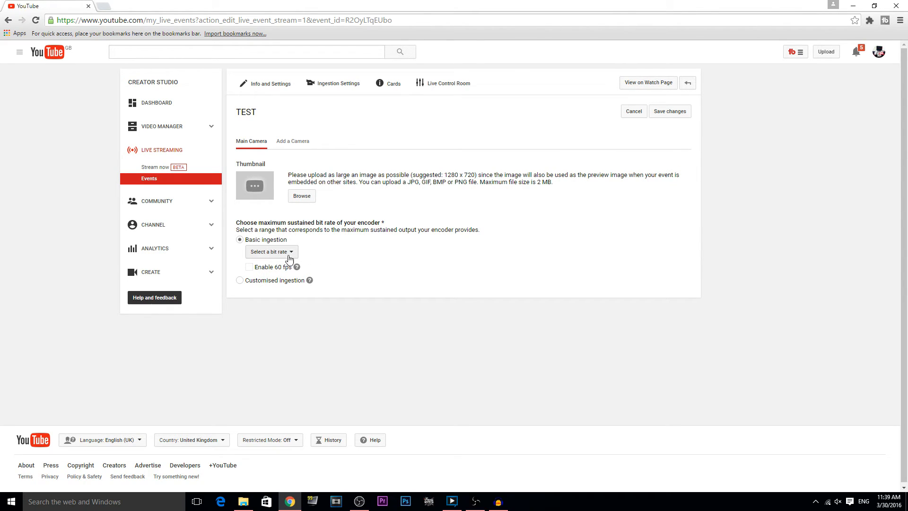
Step: Choose the 1500–4000 Kbps (720p) bit rate, enable 60 fps, and select the event's stream name
{"action": "left_click", "coordinate": [278, 255]}
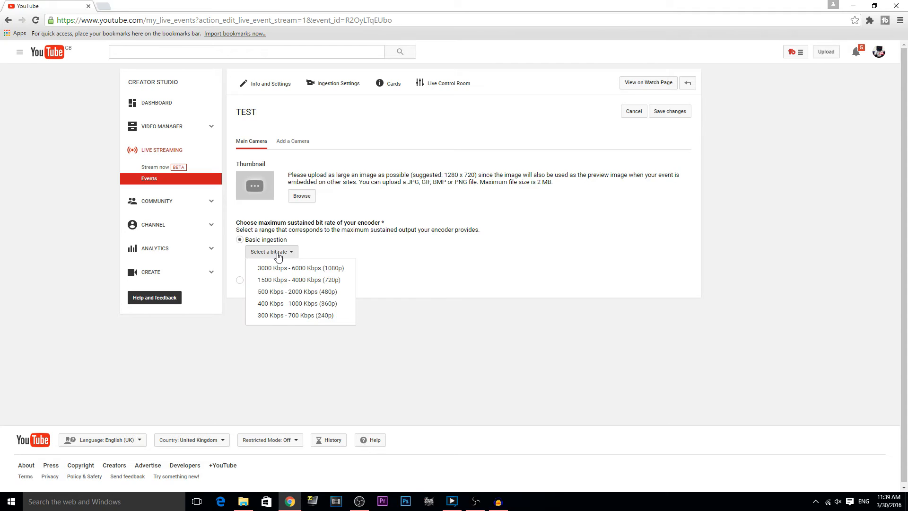
{"action": "left_click", "coordinate": [305, 281]}
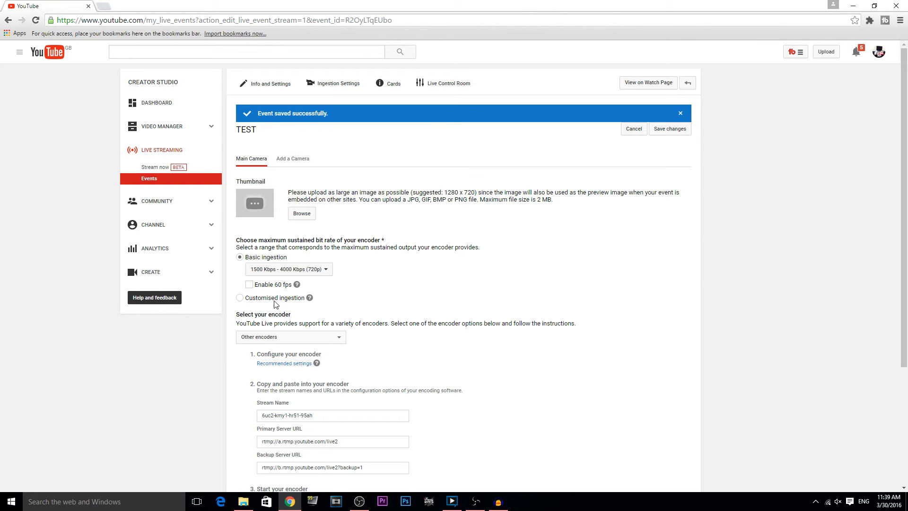
{"action": "left_click", "coordinate": [250, 286]}
{"action": "scroll", "coordinate": [358, 270], "scroll_direction": "down", "scroll_amount": 3}
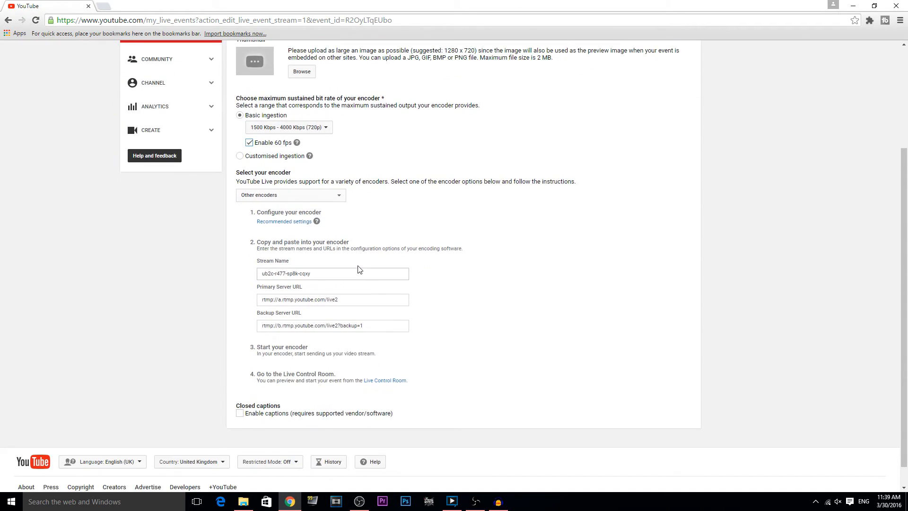
{"action": "scroll", "coordinate": [358, 269], "scroll_direction": "down", "scroll_amount": 1}
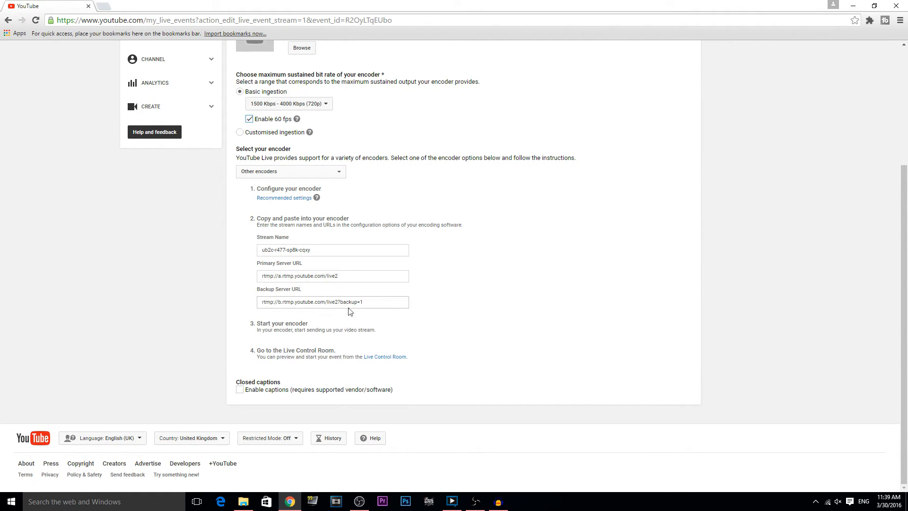
{"action": "left_click", "coordinate": [307, 252]}
{"action": "key", "text": "ctrl+c"}
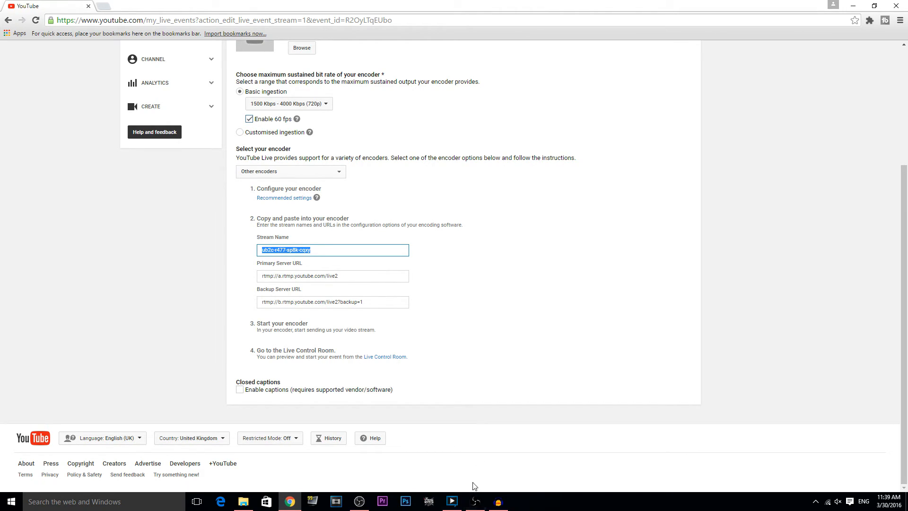
Step: Open XSplit's channel settings and select the Littlelegeddan2 channel
{"action": "left_click", "coordinate": [456, 504]}
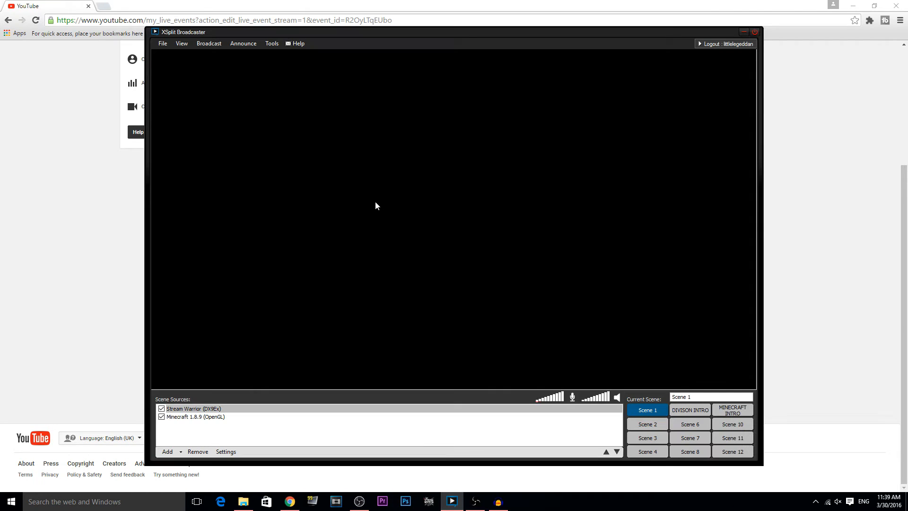
{"action": "left_click", "coordinate": [219, 44]}
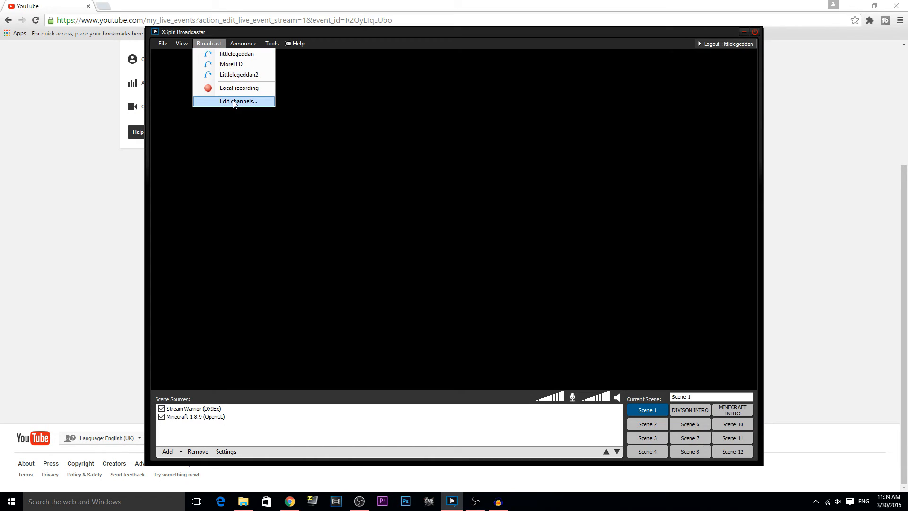
{"action": "left_click", "coordinate": [232, 101]}
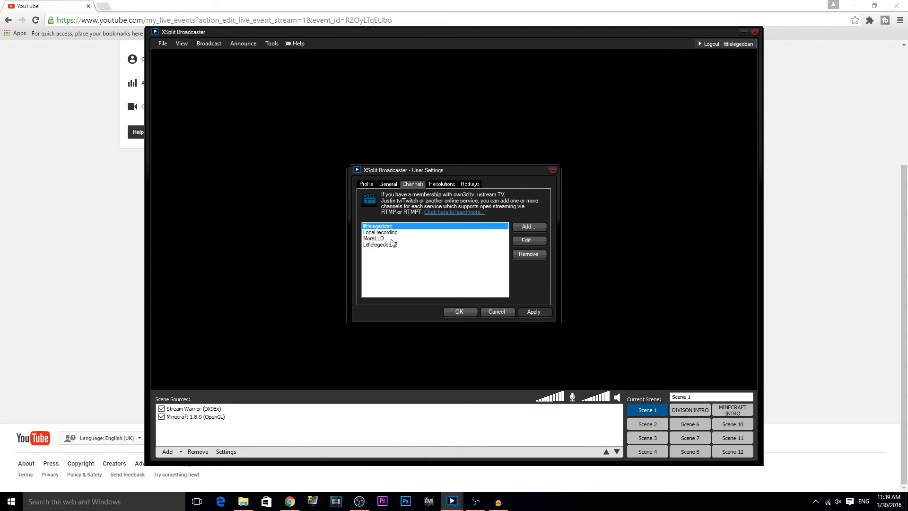
{"action": "left_click", "coordinate": [396, 245]}
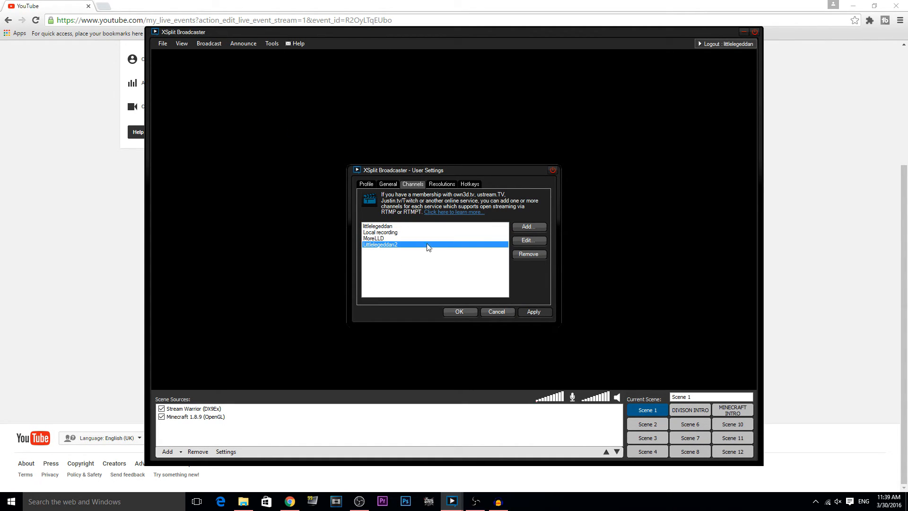
{"action": "left_click", "coordinate": [542, 229]}
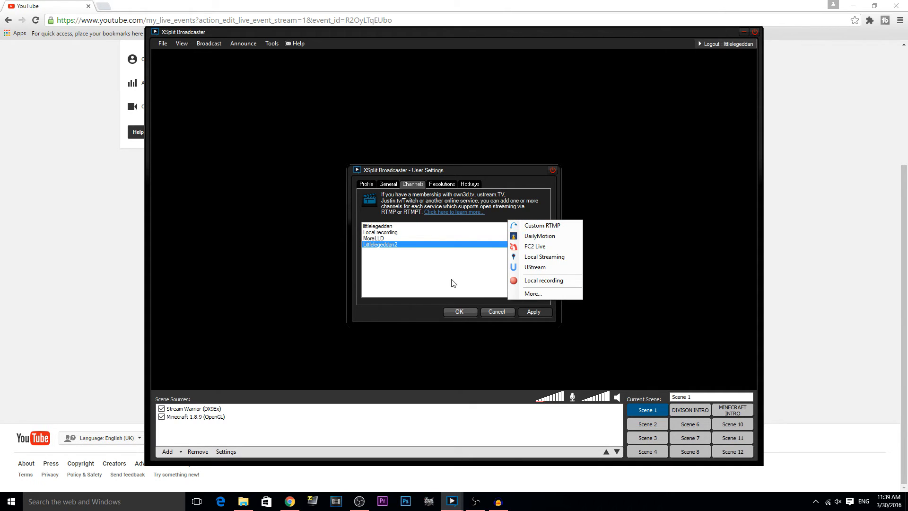
{"action": "left_click", "coordinate": [453, 282]}
Step: Replace Littlelegeddan2's stream name with the TEST event's stream key and close the settings
{"action": "left_click", "coordinate": [537, 240]}
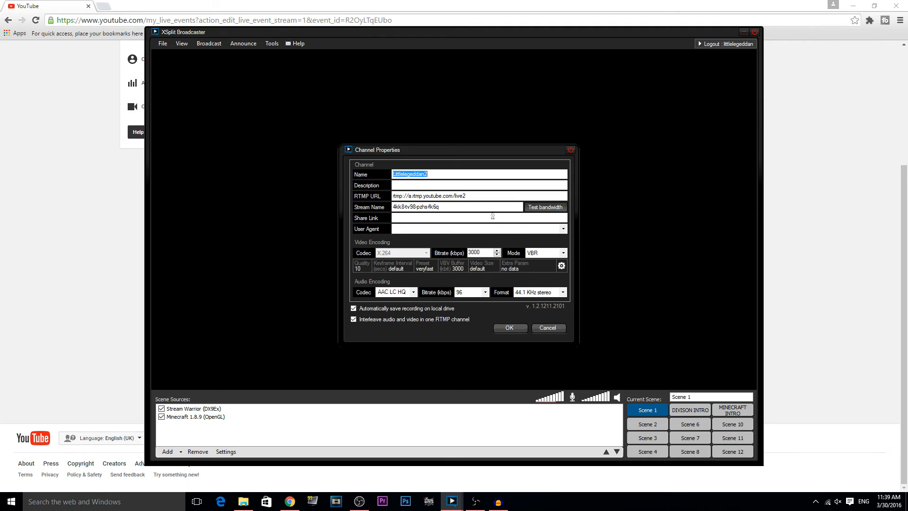
{"action": "left_click_drag", "start_coordinate": [482, 206], "coordinate": [393, 207]}
{"action": "key", "text": "BackSpace"}
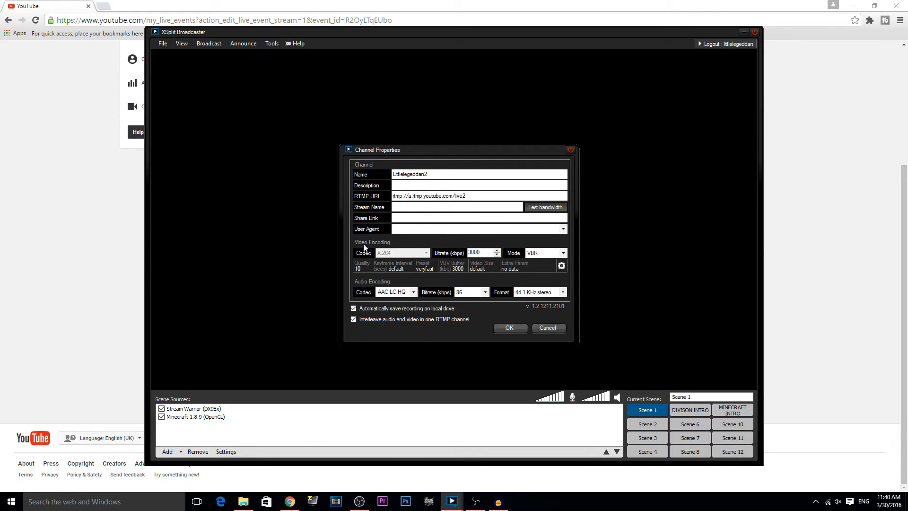
{"action": "key", "text": "ctrl+v"}
{"action": "left_click", "coordinate": [509, 328]}
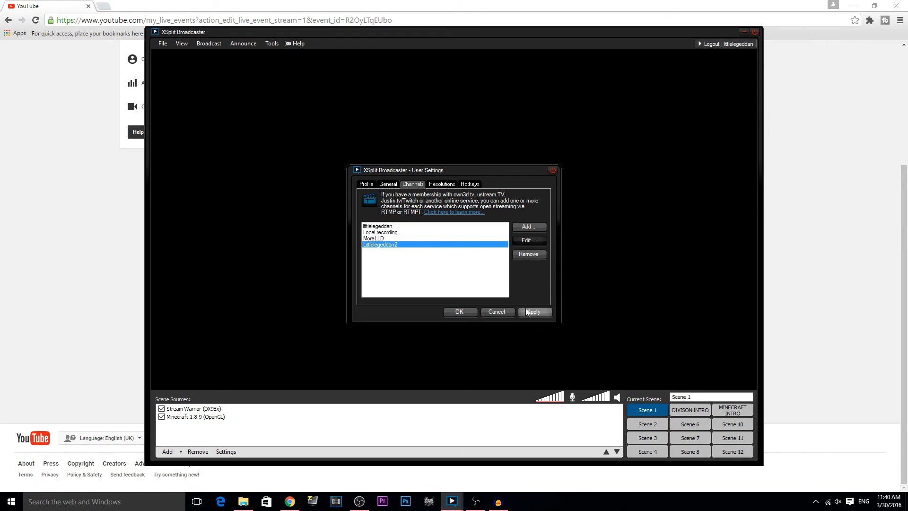
{"action": "key", "text": "alt+Tab"}
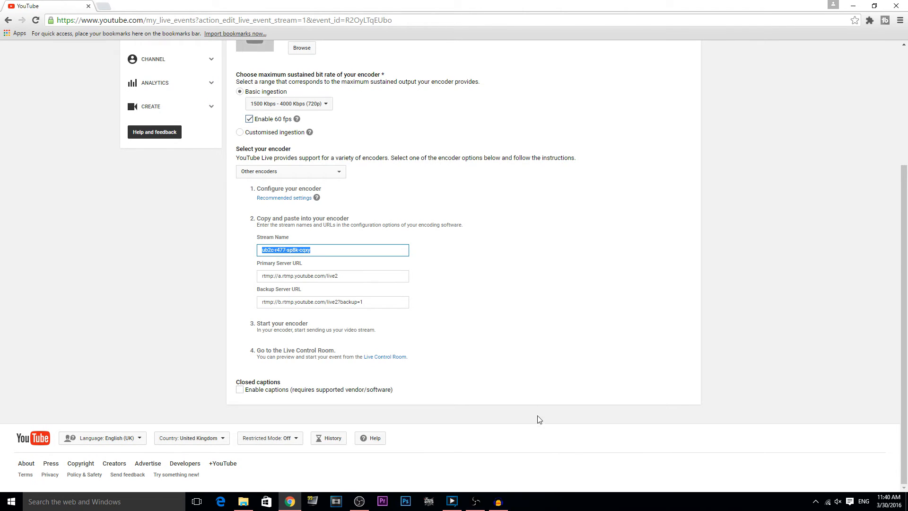
{"action": "key", "text": "alt+Tab"}
{"action": "left_click", "coordinate": [476, 312]}
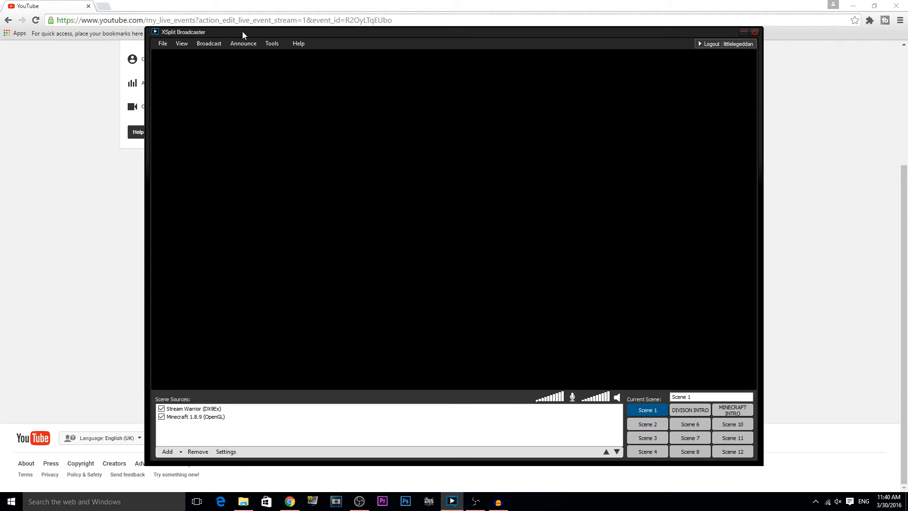
Step: Start XSplit streaming to Littlelegeddan2, then save the TEST event and open its Live Control Room
{"action": "left_click", "coordinate": [215, 44]}
{"action": "left_click", "coordinate": [237, 76]}
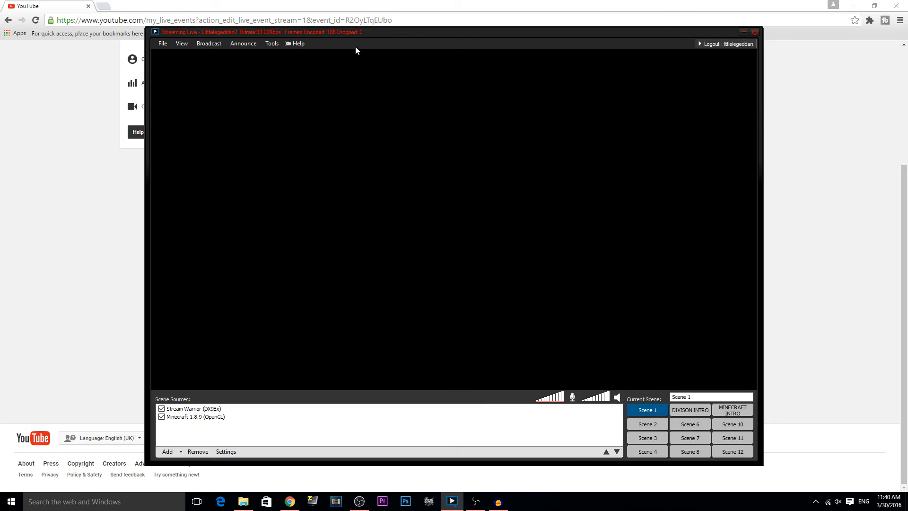
{"action": "left_click", "coordinate": [60, 217]}
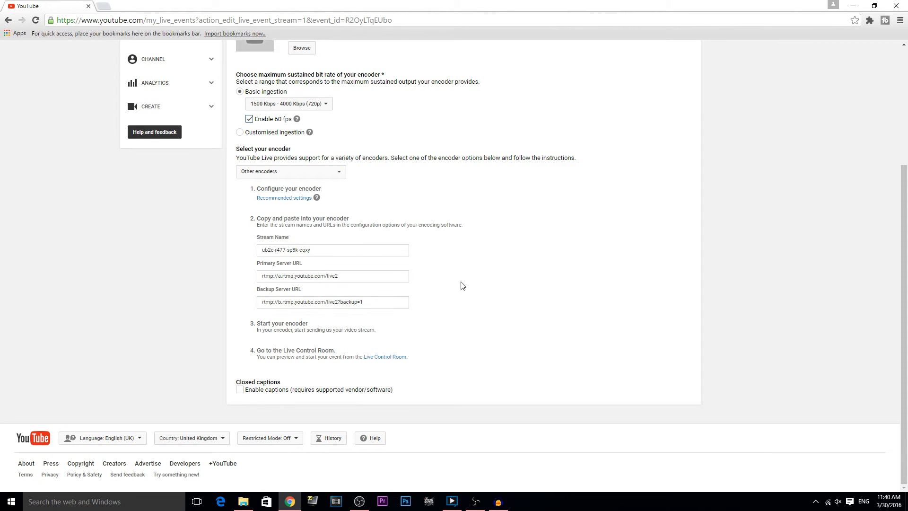
{"action": "scroll", "coordinate": [425, 235], "scroll_direction": "up", "scroll_amount": 4}
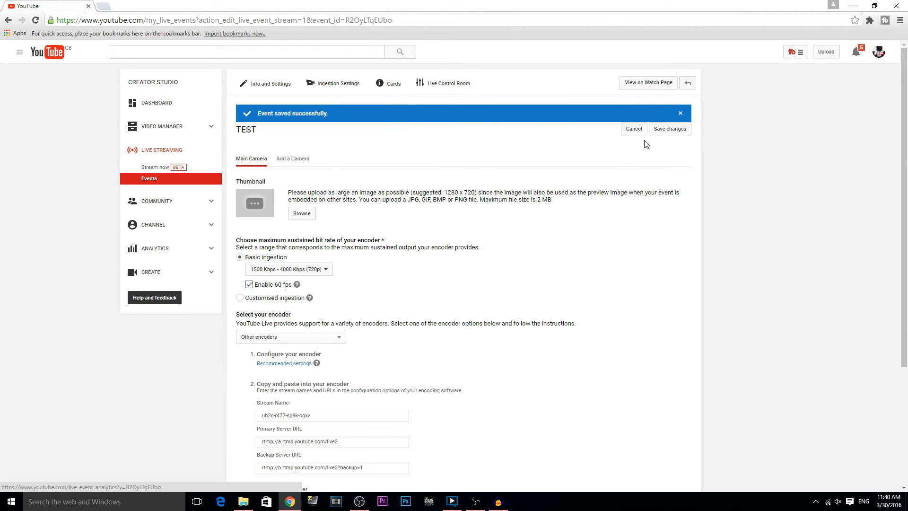
{"action": "left_click", "coordinate": [669, 128]}
{"action": "left_click", "coordinate": [451, 88]}
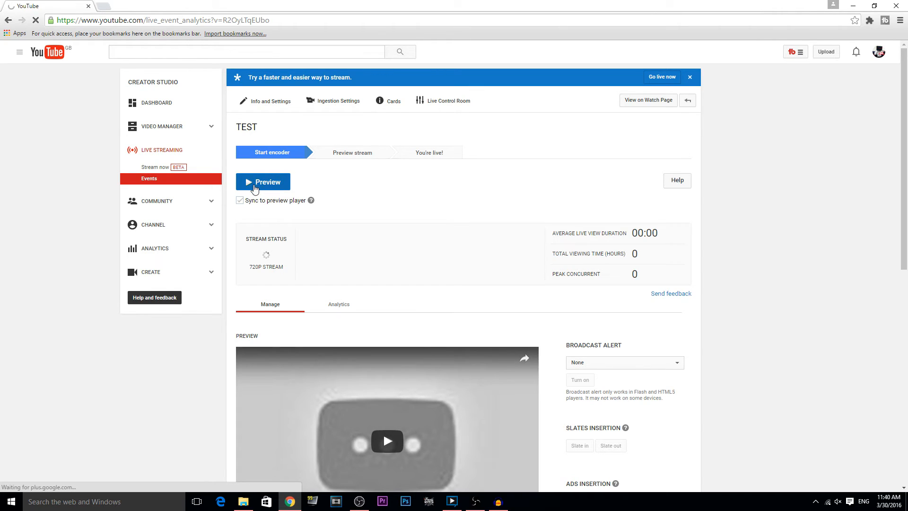
Step: Start the TEST stream preview, play it muted, and request Start Streaming
{"action": "left_click", "coordinate": [264, 188]}
{"action": "left_click", "coordinate": [492, 88]}
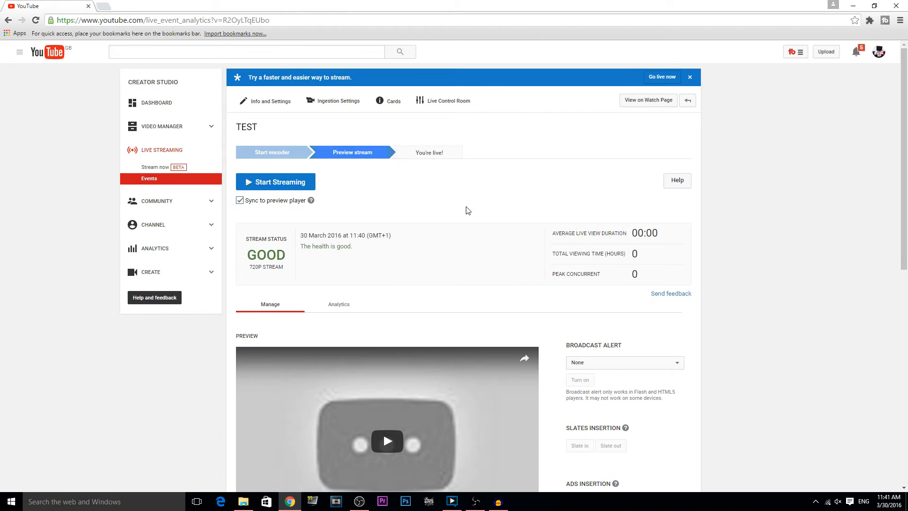
{"action": "scroll", "coordinate": [381, 280], "scroll_direction": "down", "scroll_amount": 3}
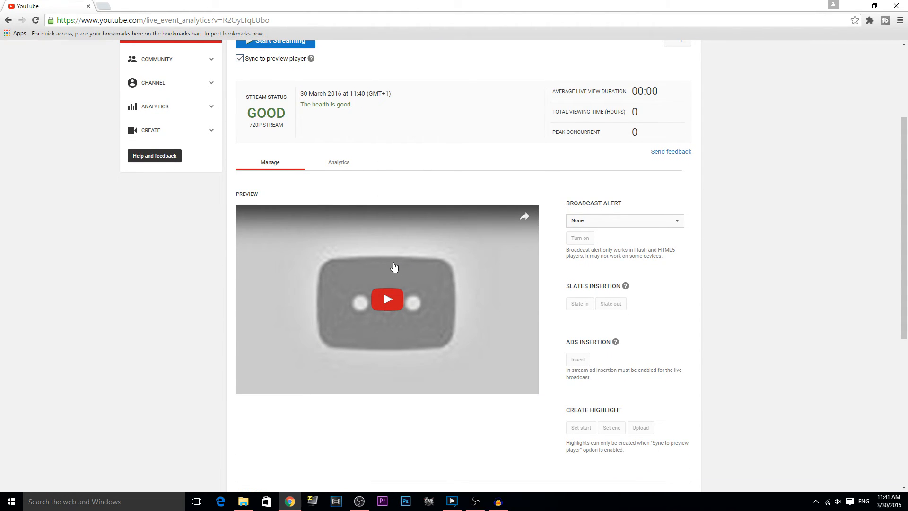
{"action": "left_click", "coordinate": [397, 259]}
{"action": "left_click", "coordinate": [272, 385]}
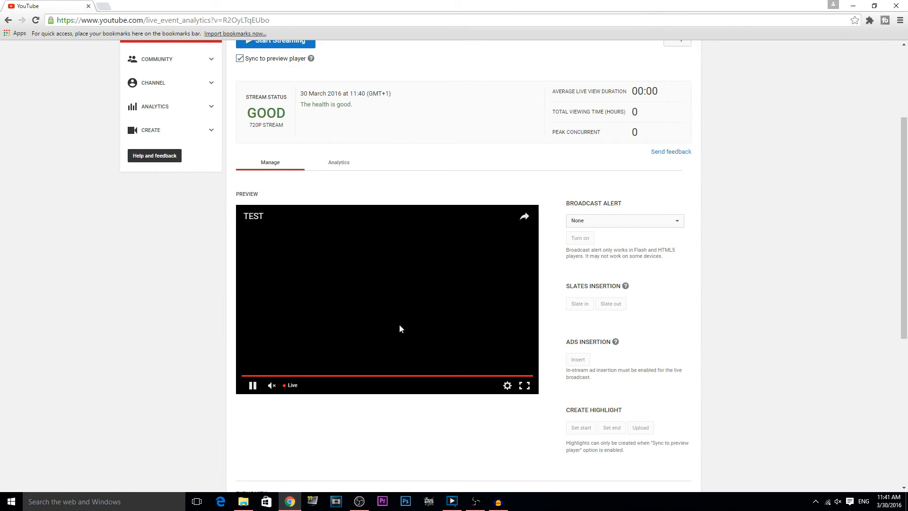
{"action": "scroll", "coordinate": [410, 301], "scroll_direction": "up", "scroll_amount": 3}
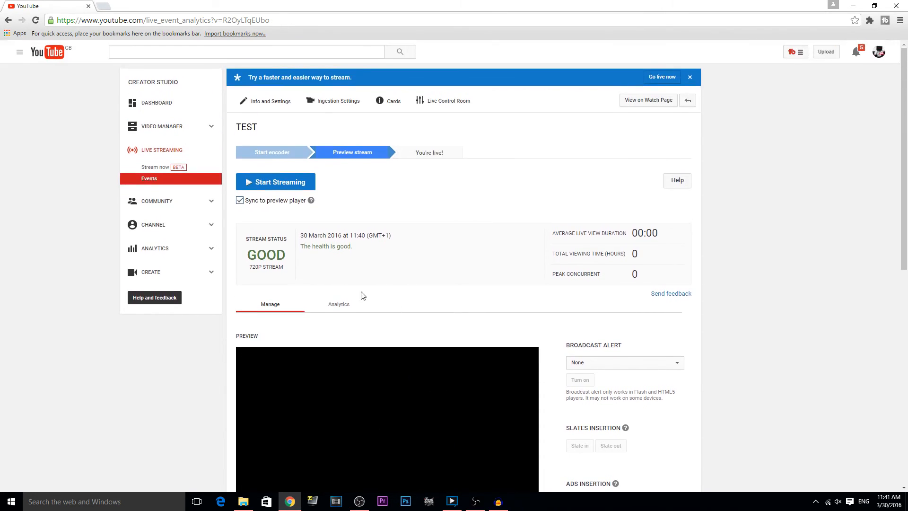
{"action": "left_click", "coordinate": [288, 183]}
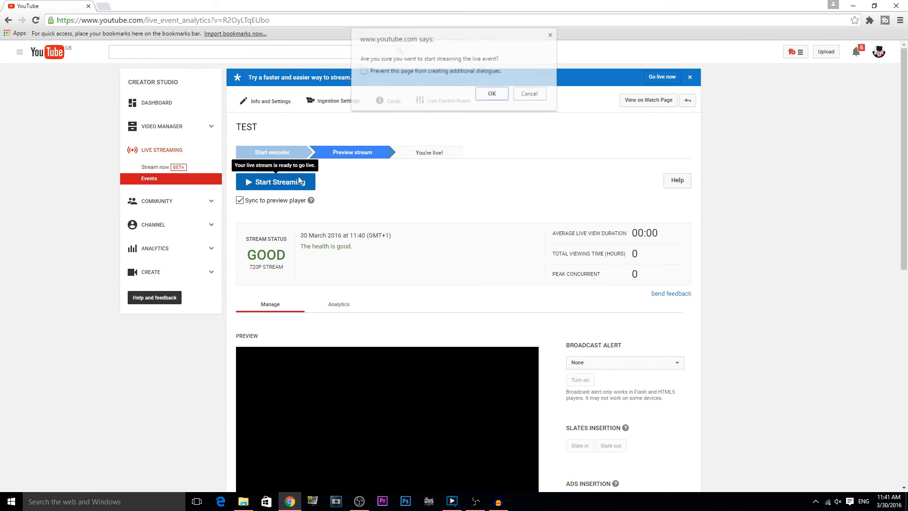
Step: Take TEST live, stop it after 8 seconds, and return to the Events list
{"action": "left_click", "coordinate": [492, 95]}
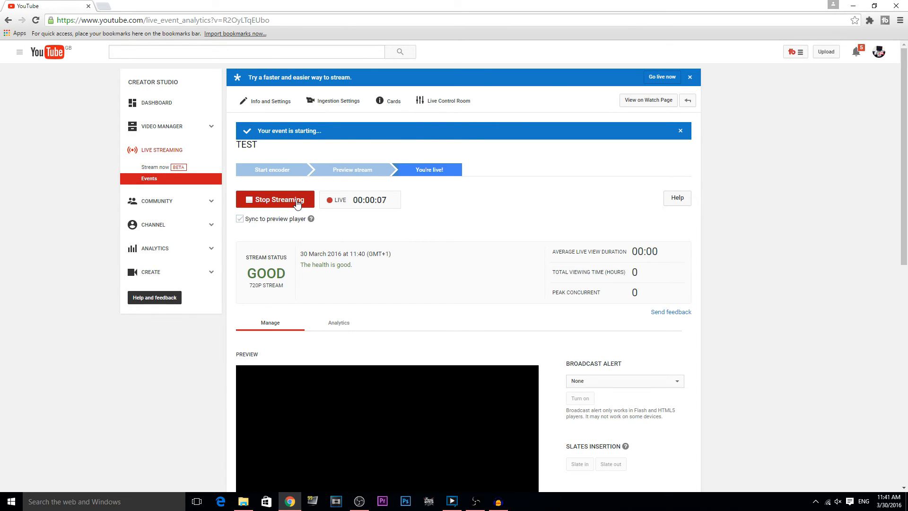
{"action": "left_click", "coordinate": [278, 199]}
{"action": "left_click", "coordinate": [491, 102]}
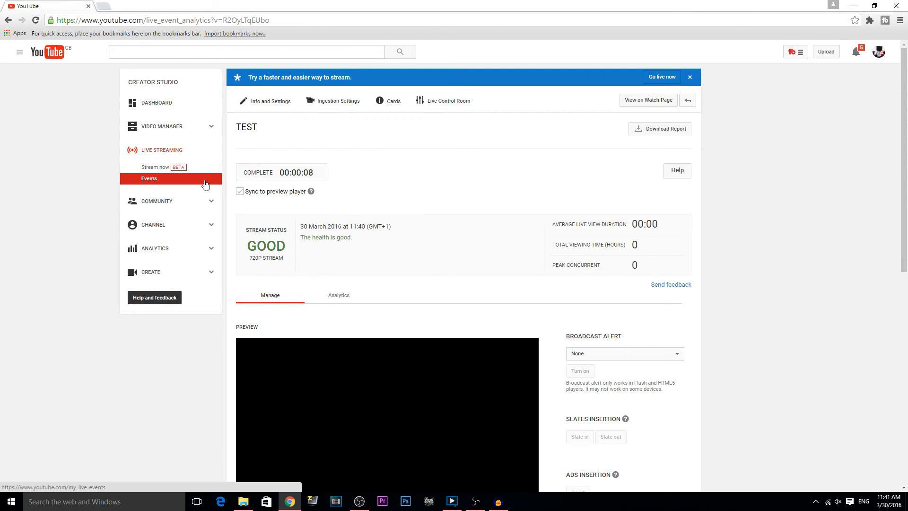
{"action": "left_click", "coordinate": [205, 185]}
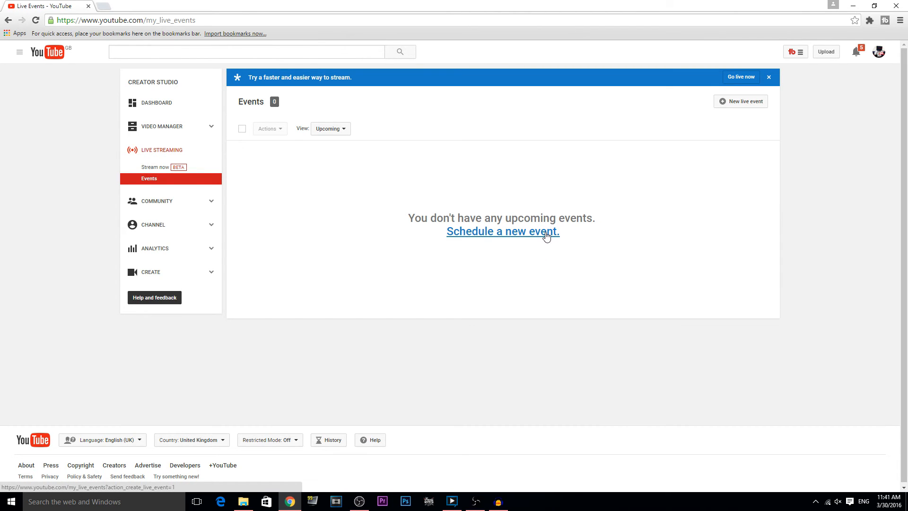
Step: Schedule a new live event titled 'TEST' with description 'TEST'
{"action": "left_click", "coordinate": [546, 236]}
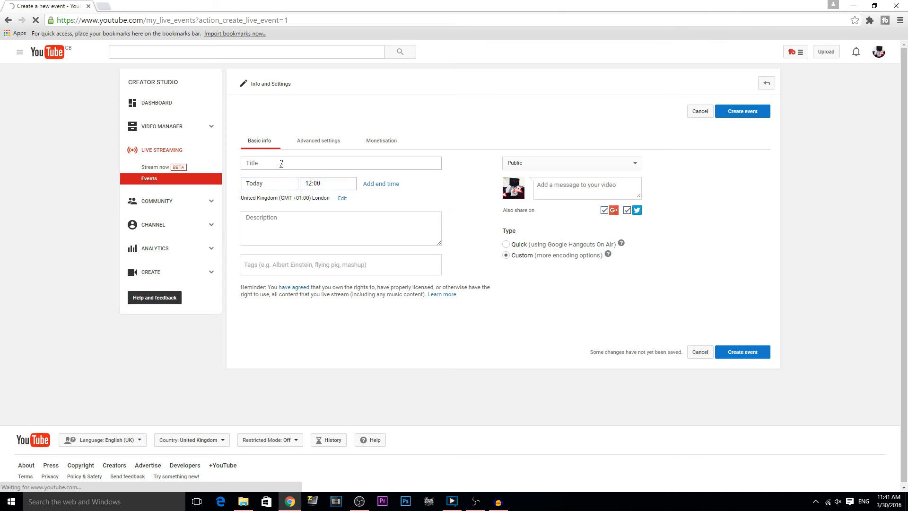
{"action": "left_click", "coordinate": [281, 164]}
{"action": "type", "text": "TEST"}
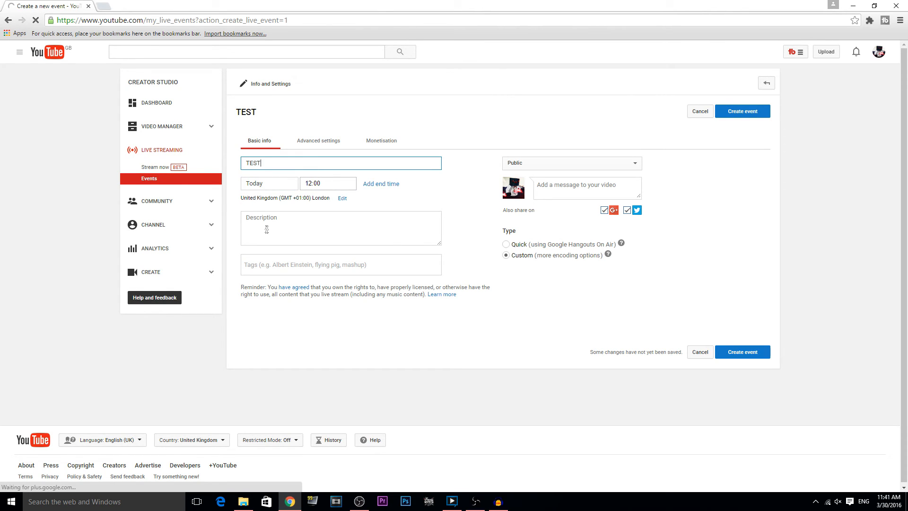
{"action": "left_click", "coordinate": [267, 230]}
{"action": "type", "text": "TEST..."}
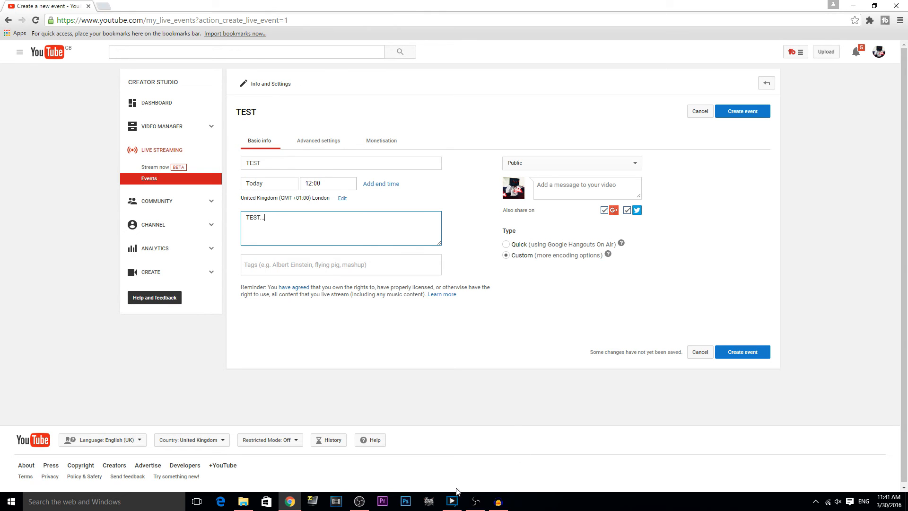
Step: Enable skippable ads, keep long non-skippable ads off, and create the event
{"action": "left_click", "coordinate": [386, 141]}
{"action": "left_click", "coordinate": [513, 290]}
{"action": "left_click", "coordinate": [602, 301]}
{"action": "left_click", "coordinate": [603, 300]}
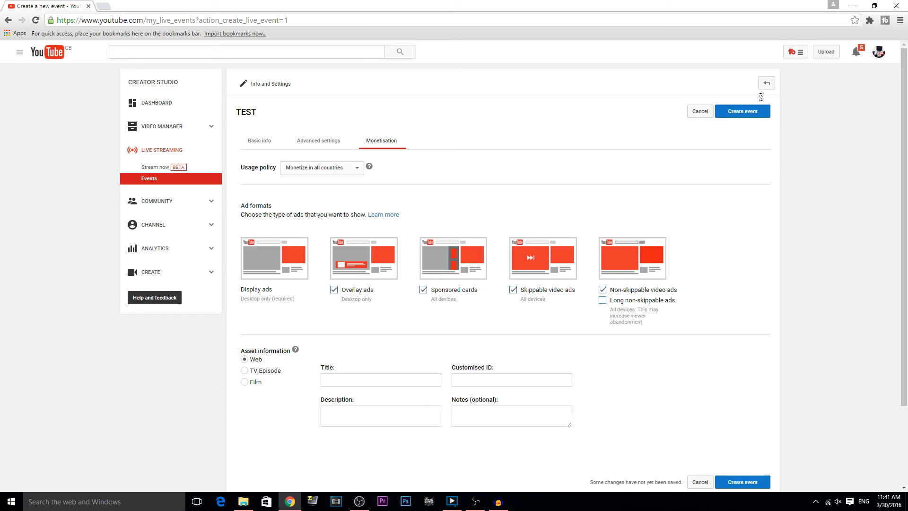
{"action": "left_click", "coordinate": [741, 112]}
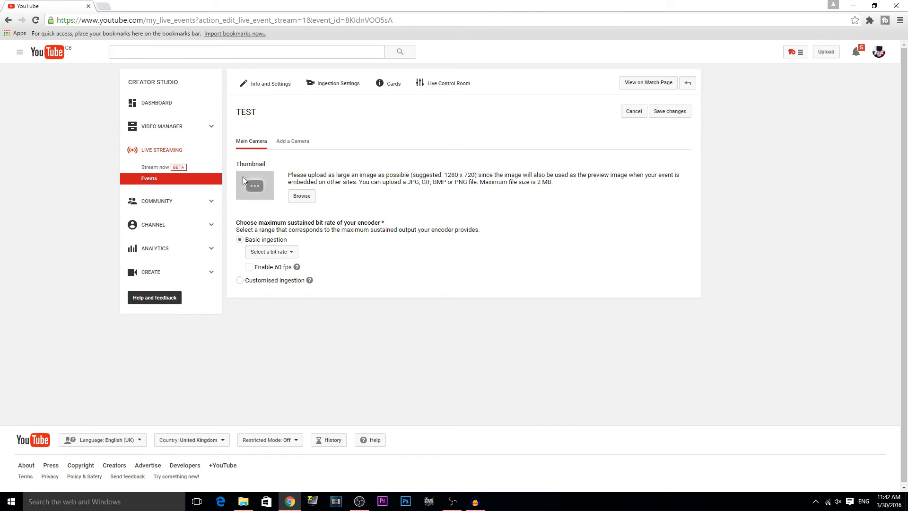
Step: Choose the 1500–4000 Kbps (720p) encoder bit rate and enable 60 fps
{"action": "left_click", "coordinate": [279, 254]}
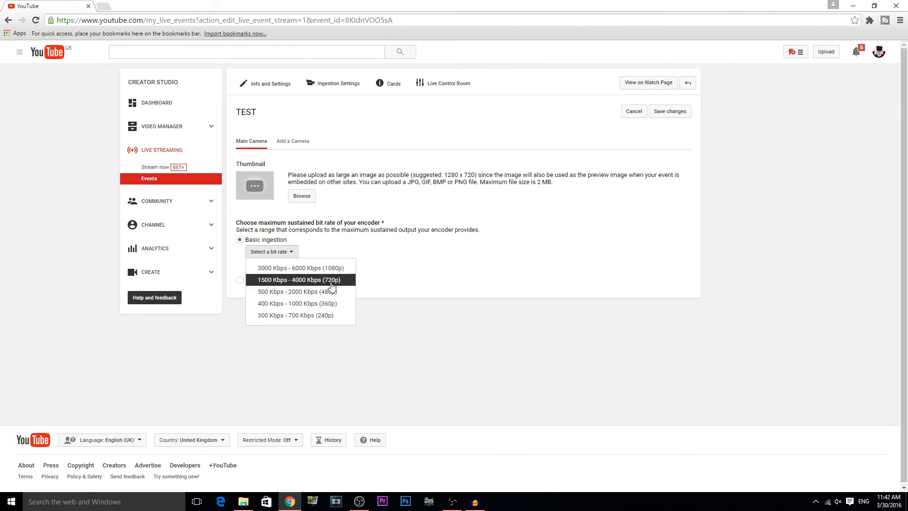
{"action": "left_click", "coordinate": [330, 282]}
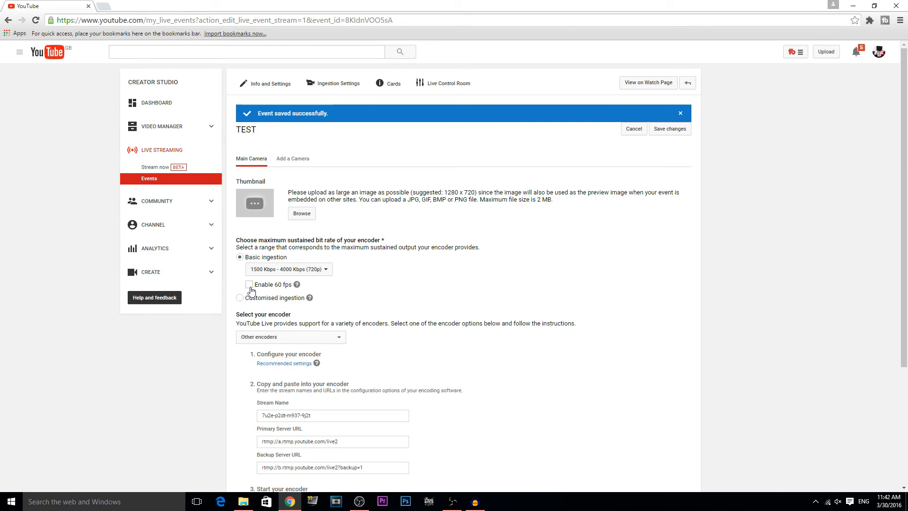
{"action": "left_click", "coordinate": [251, 286]}
Step: Select the newly generated stream name and bring up its copy menu
{"action": "left_click", "coordinate": [329, 416]}
{"action": "scroll", "coordinate": [312, 331], "scroll_direction": "down", "scroll_amount": 4}
{"action": "right_click", "coordinate": [292, 257]}
Step: Copy the stream name and paste it as the OBS broadcast stream key
{"action": "left_click", "coordinate": [307, 263]}
{"action": "left_click", "coordinate": [452, 501]}
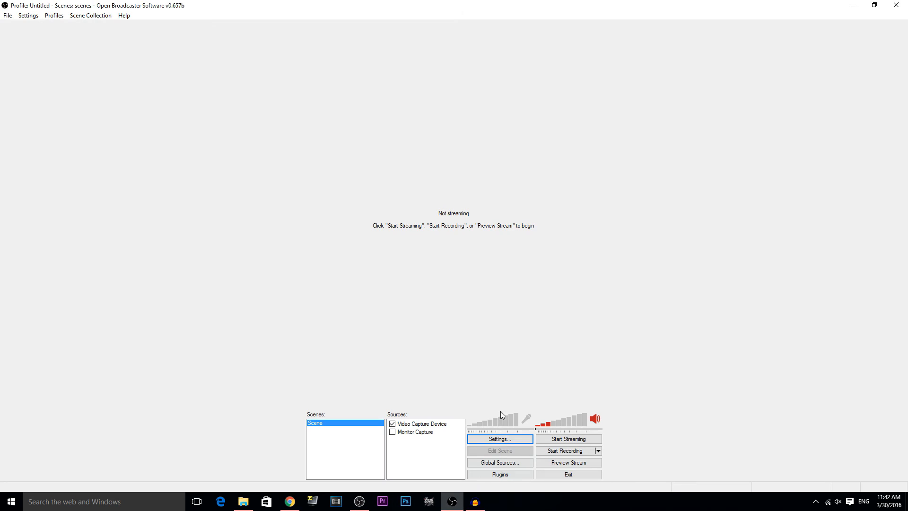
{"action": "left_click", "coordinate": [528, 443]}
{"action": "left_click", "coordinate": [294, 118]}
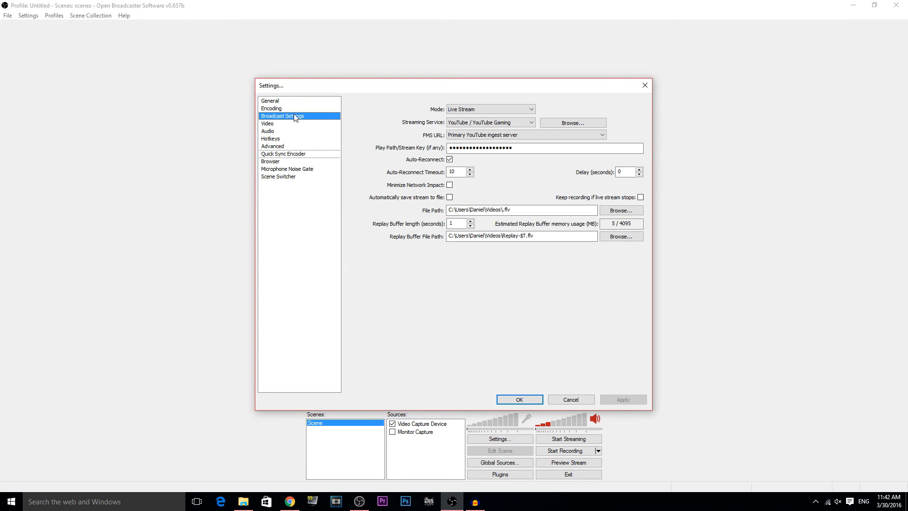
{"action": "double_click", "coordinate": [524, 149]}
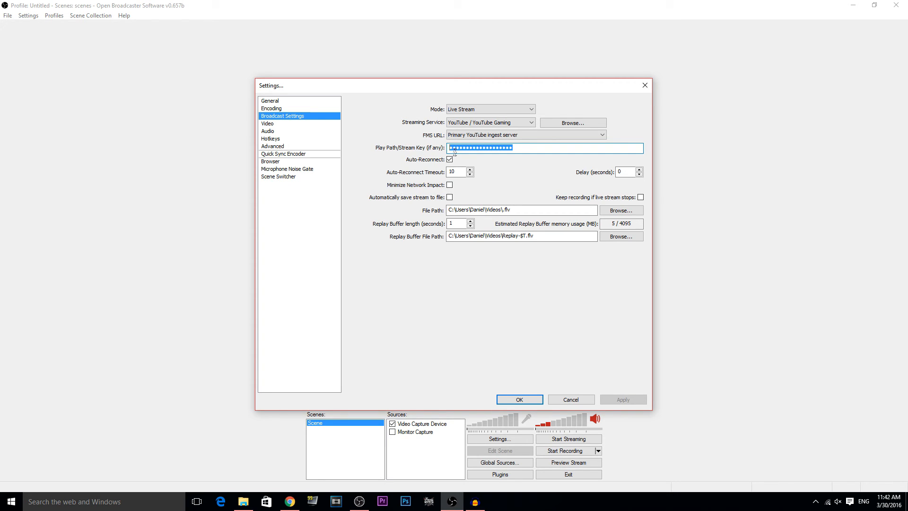
{"action": "key", "text": "ctrl+v"}
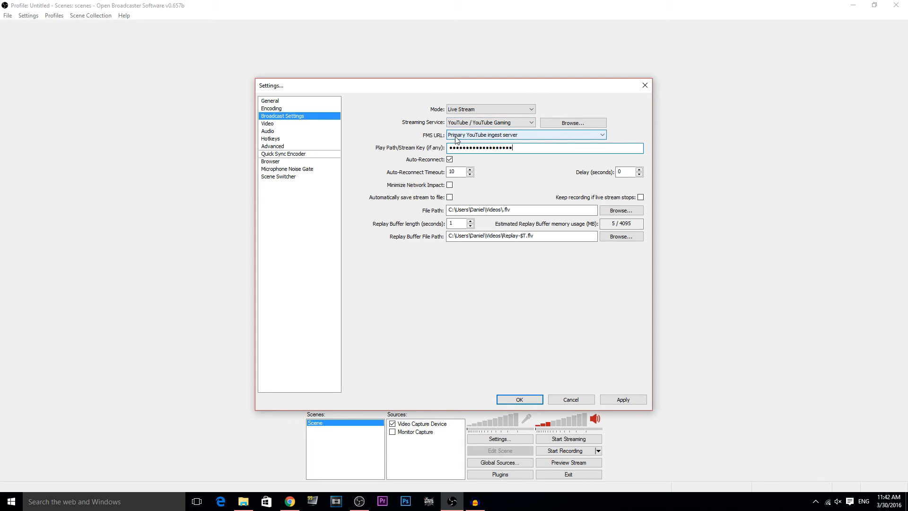
Step: Keep the primary YouTube ingest server, apply the settings, and start streaming the webcam
{"action": "left_click", "coordinate": [515, 137]}
{"action": "left_click", "coordinate": [514, 137]}
{"action": "left_click", "coordinate": [518, 136]}
{"action": "left_click", "coordinate": [518, 135]}
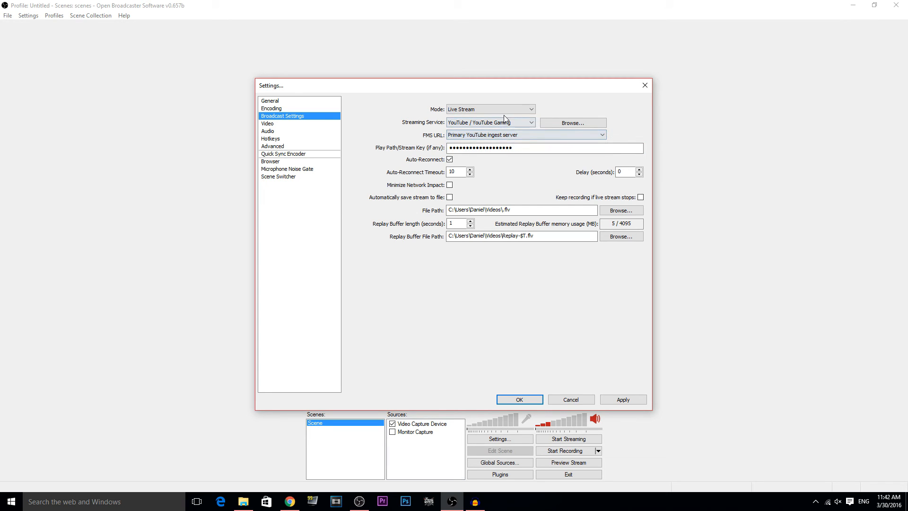
{"action": "left_click", "coordinate": [623, 399]}
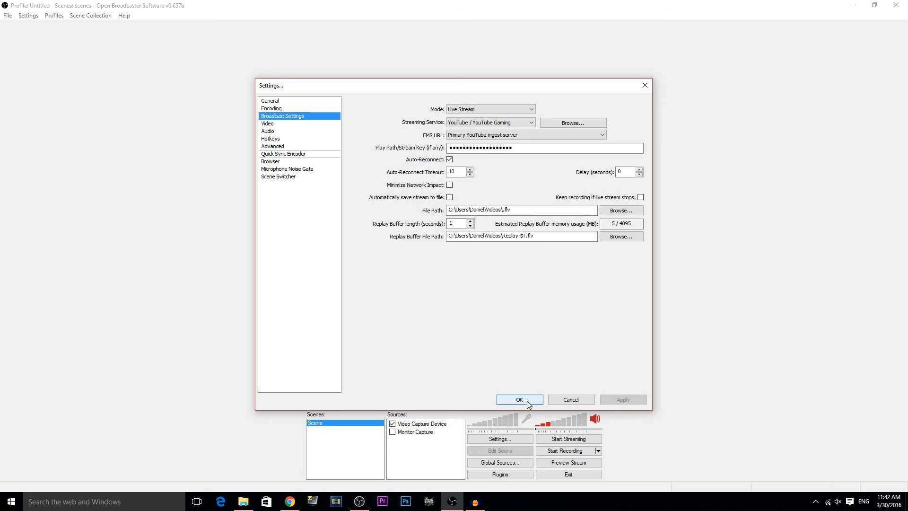
{"action": "left_click", "coordinate": [519, 399]}
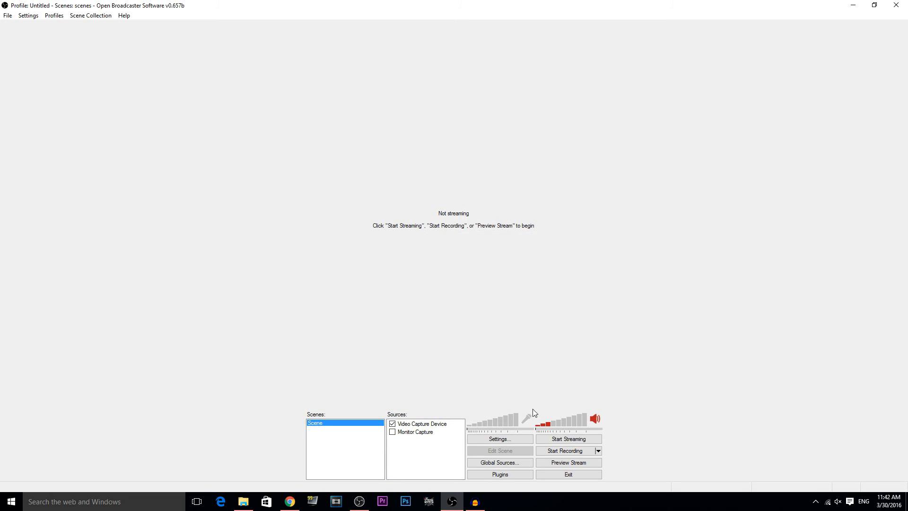
{"action": "left_click", "coordinate": [556, 441]}
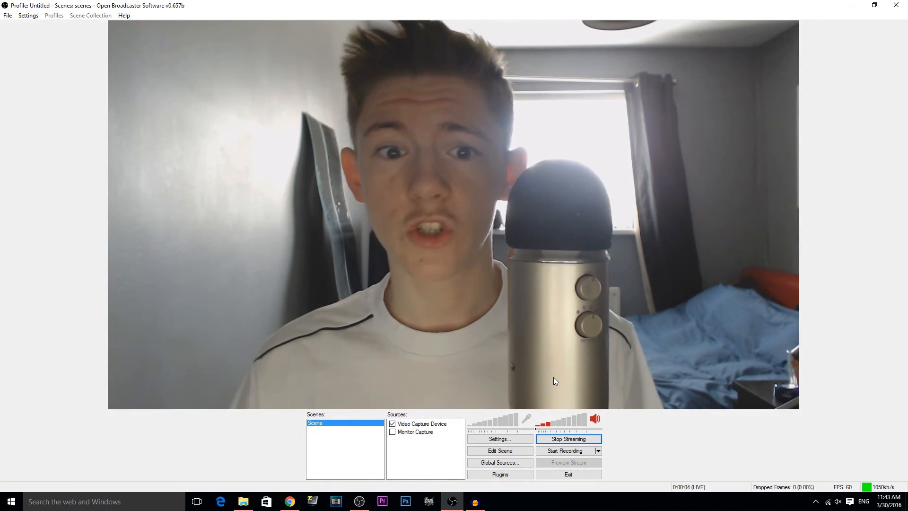
Step: Save the TEST event changes again and open its Live Control Room
{"action": "mouse_move", "coordinate": [290, 504]}
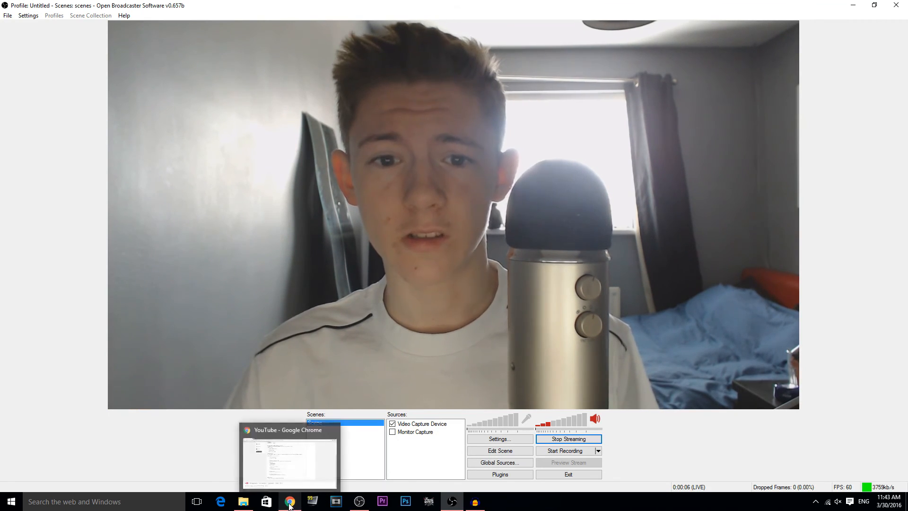
{"action": "mouse_move", "coordinate": [305, 477]}
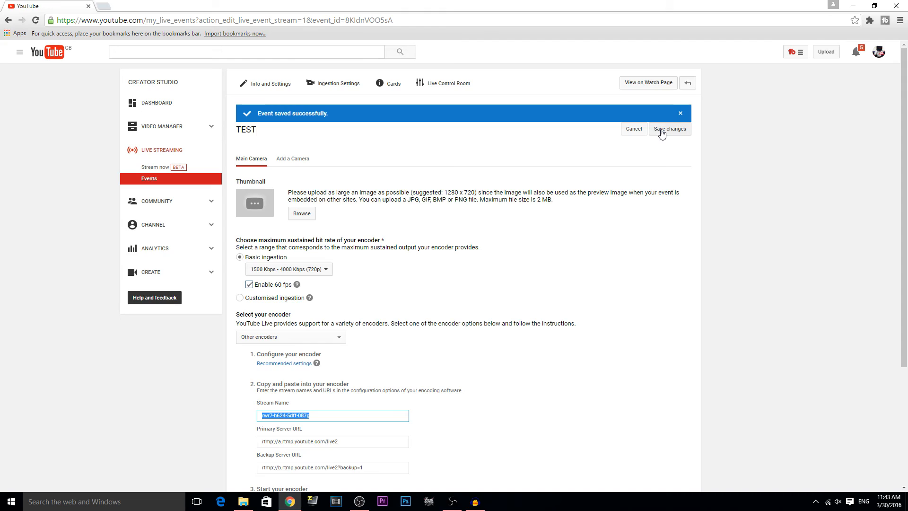
{"action": "left_click", "coordinate": [663, 133]}
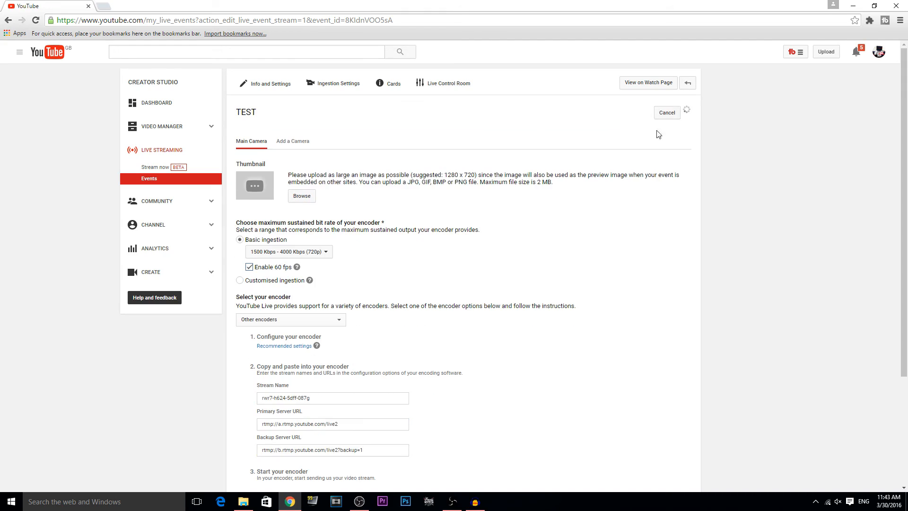
{"action": "left_click", "coordinate": [463, 91]}
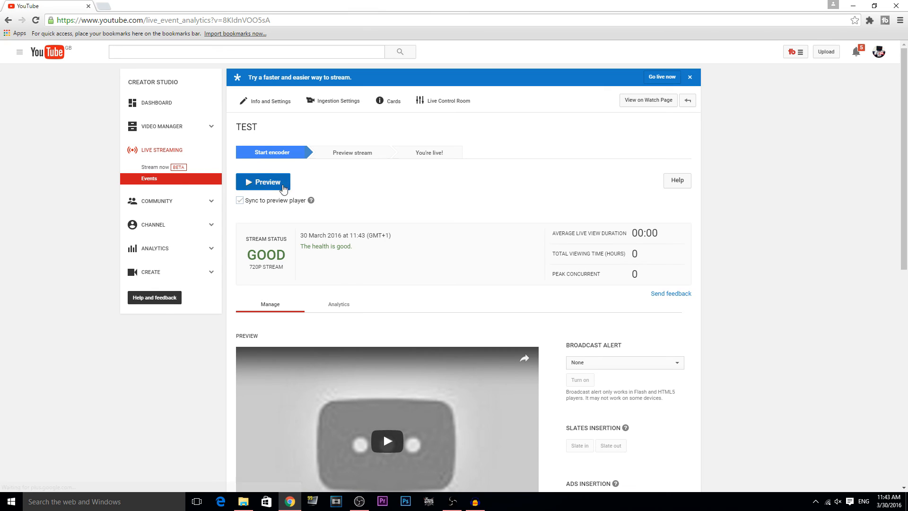
Step: Start the TEST preview, play the webcam feed, and check the player's quality options
{"action": "left_click", "coordinate": [264, 182]}
{"action": "left_click", "coordinate": [492, 89]}
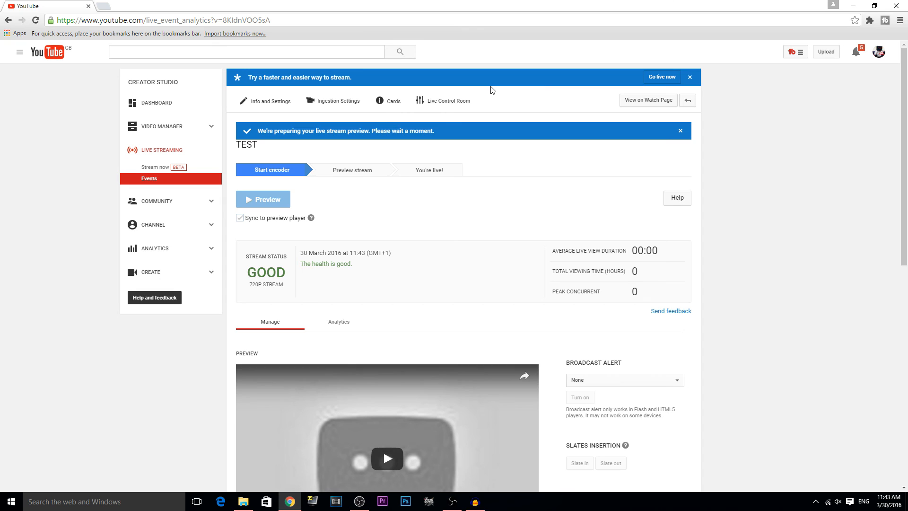
{"action": "scroll", "coordinate": [421, 172], "scroll_direction": "down", "scroll_amount": 5}
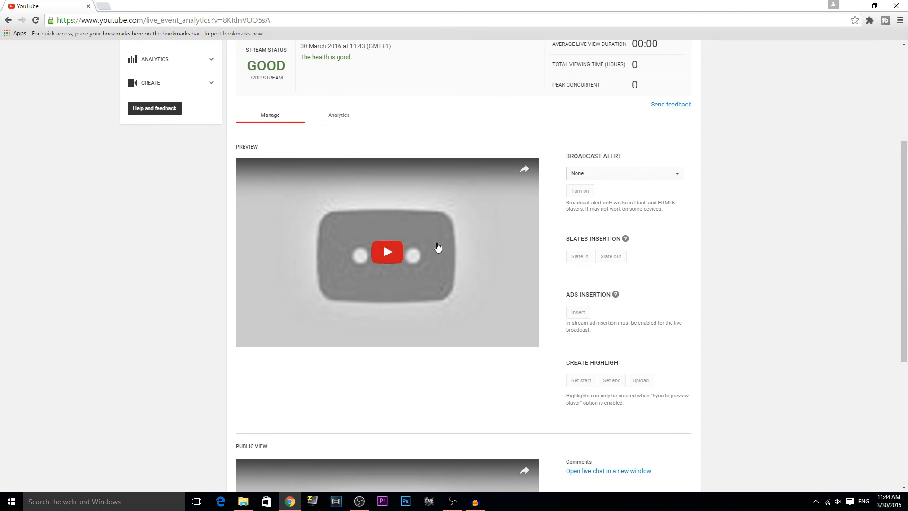
{"action": "left_click", "coordinate": [438, 247]}
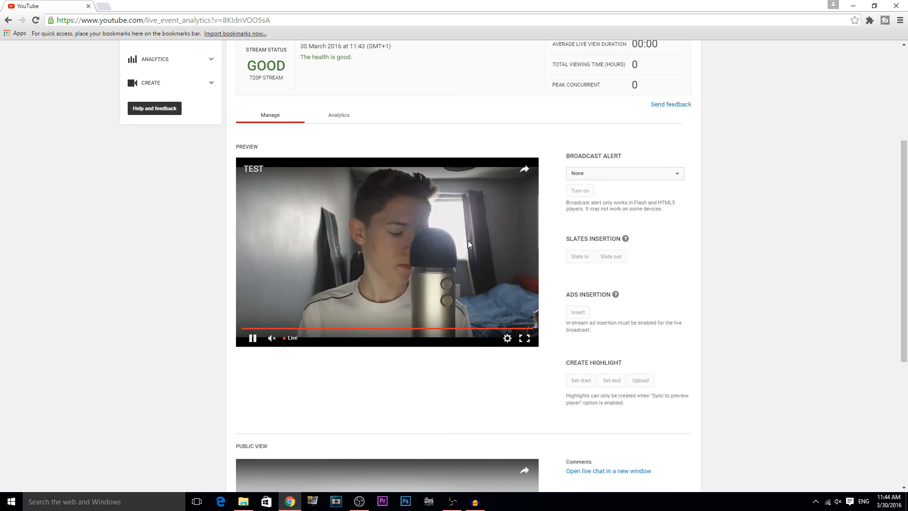
{"action": "left_click", "coordinate": [507, 338]}
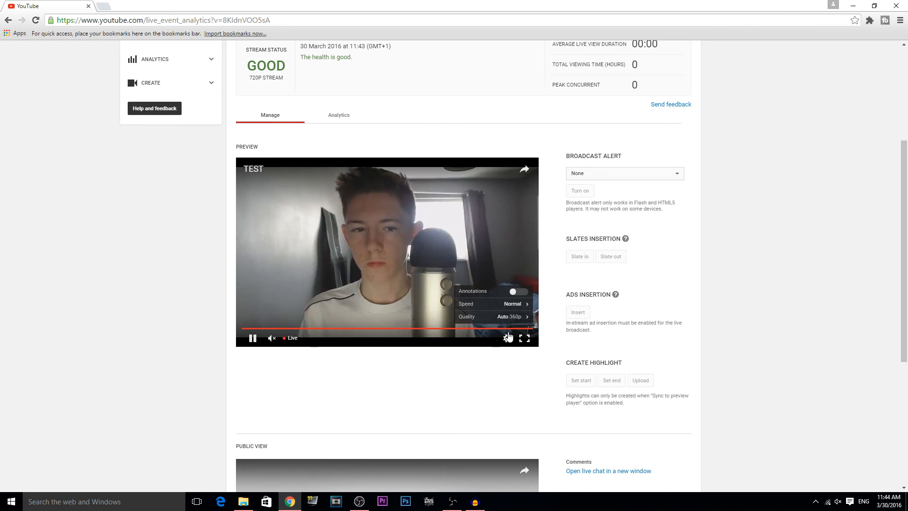
{"action": "left_click", "coordinate": [515, 316]}
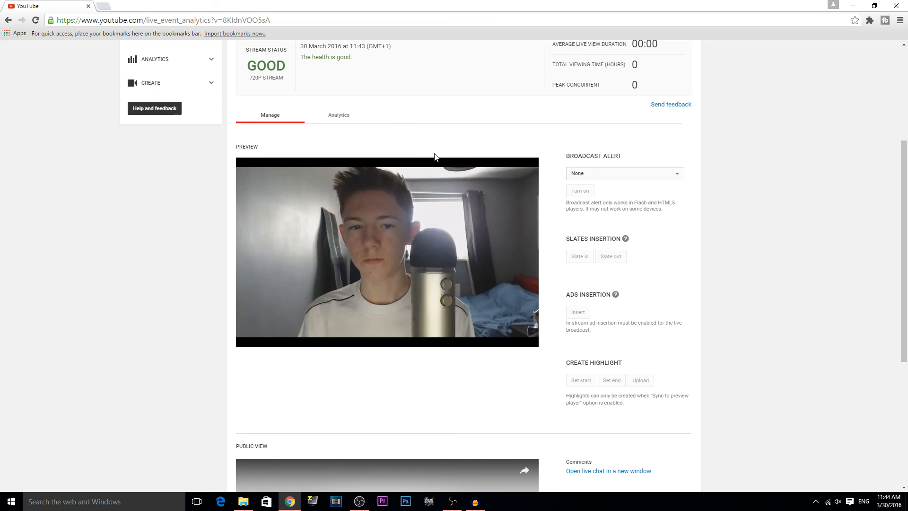
{"action": "scroll", "coordinate": [434, 156], "scroll_direction": "up", "scroll_amount": 4}
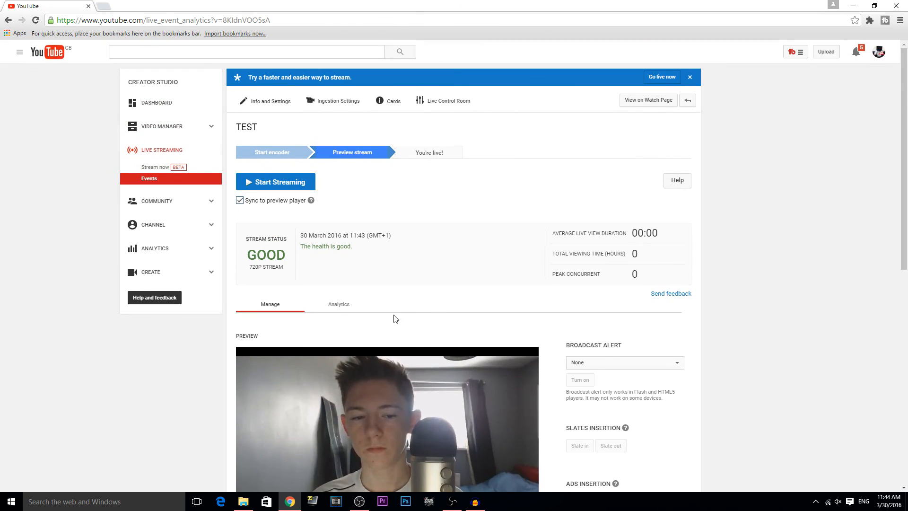
Step: Take the TEST event live, then stop it after about seven seconds
{"action": "left_click", "coordinate": [305, 184]}
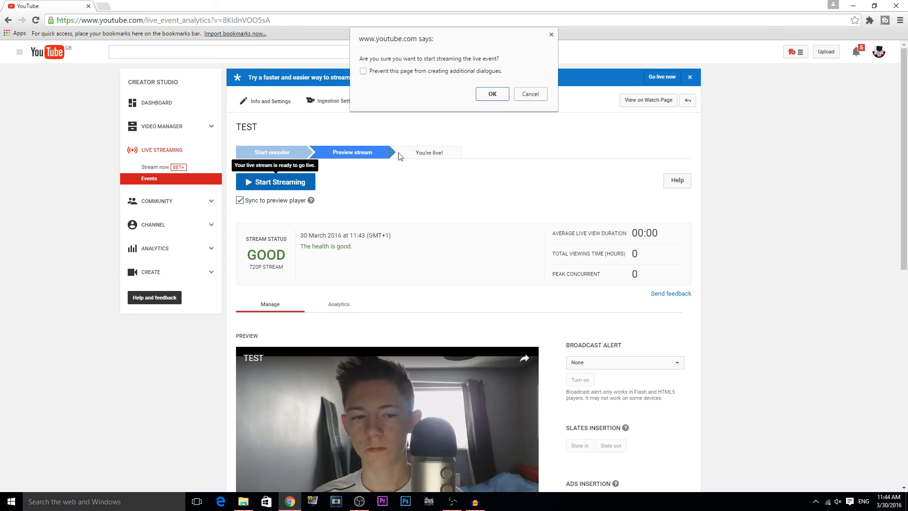
{"action": "left_click", "coordinate": [489, 94]}
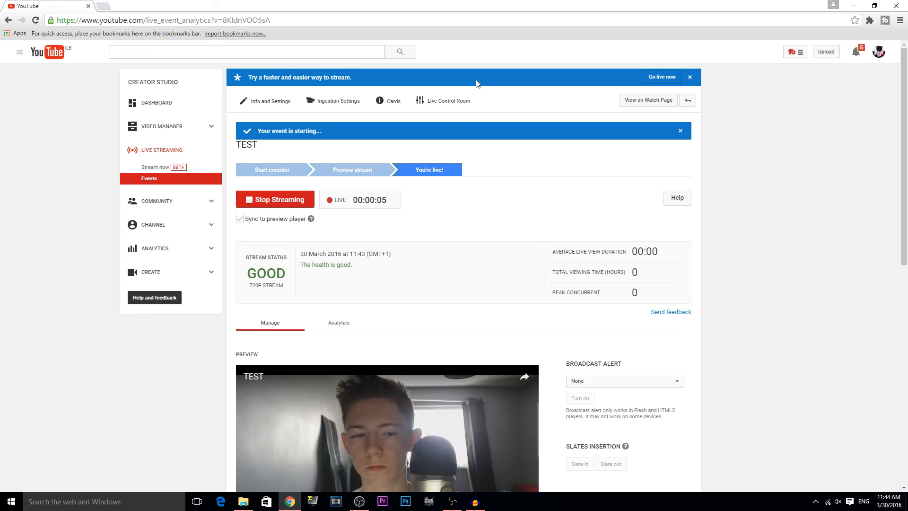
{"action": "left_click", "coordinate": [276, 199]}
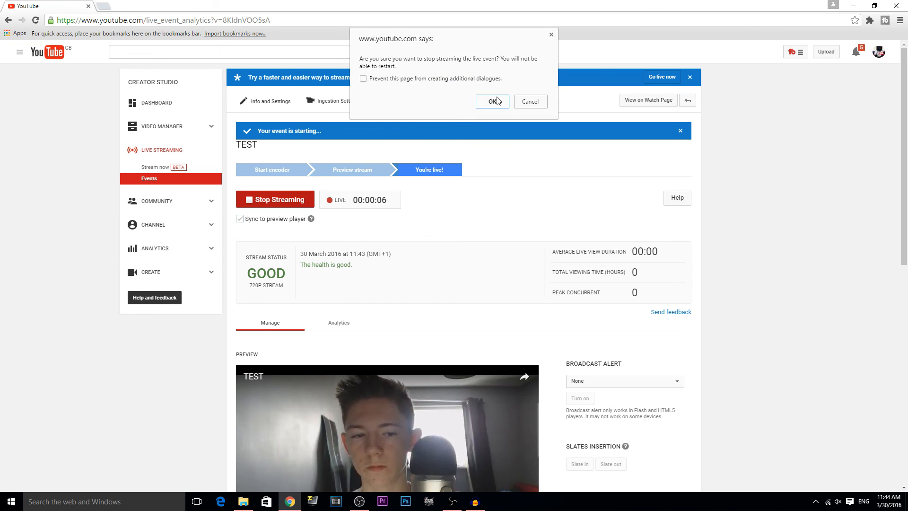
{"action": "left_click", "coordinate": [498, 100]}
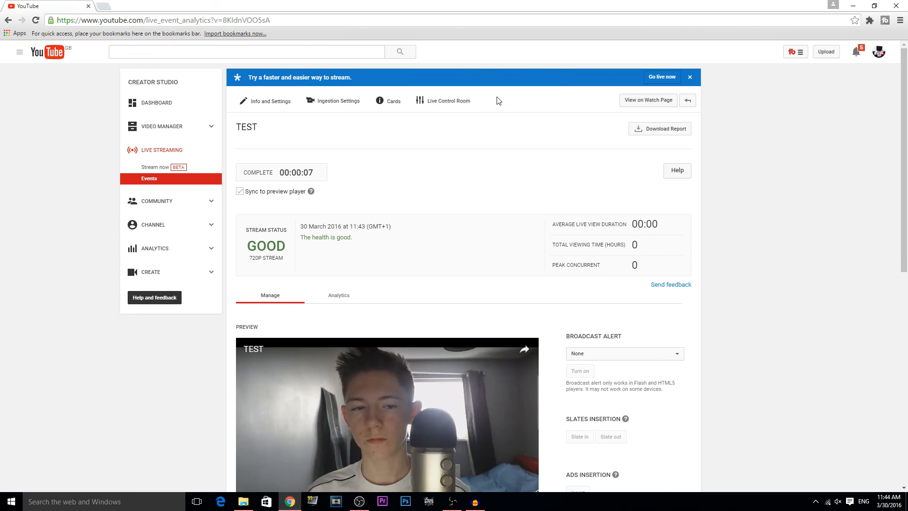